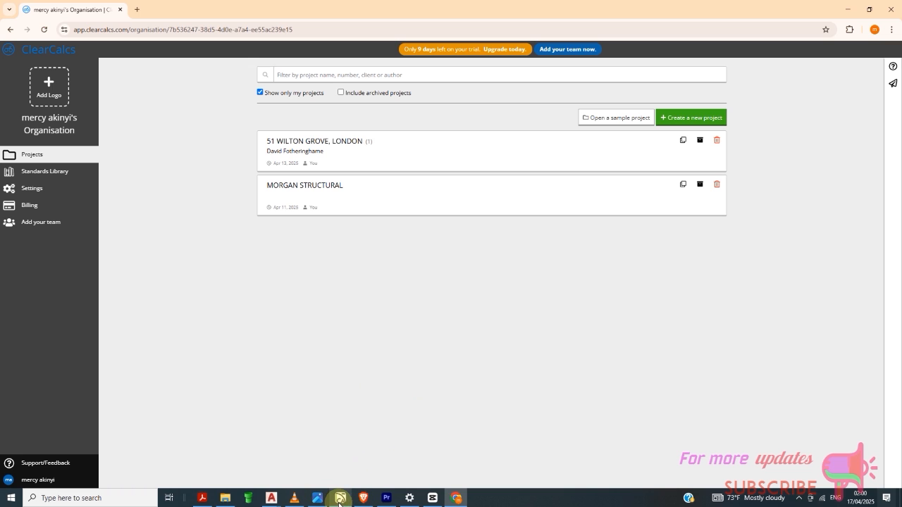
Switch to Chief Architect and bring up the house's ROOF FRAMING PLAN, followed by its Roof Plan View
left_click(341, 498)
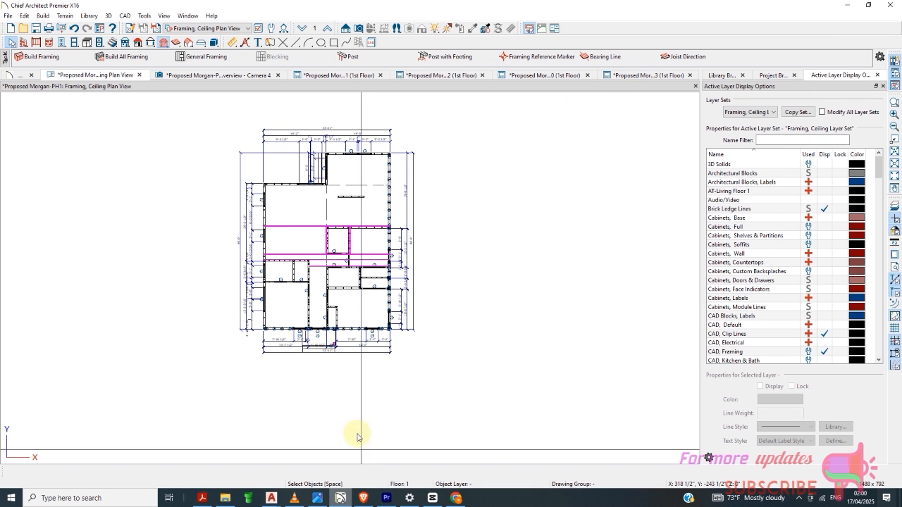
scroll(434, 224, "up", 1)
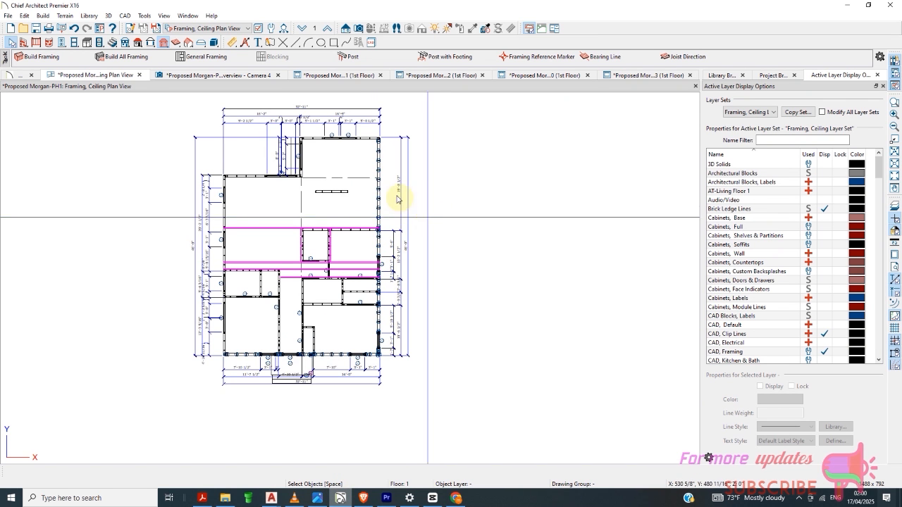
left_click(242, 31)
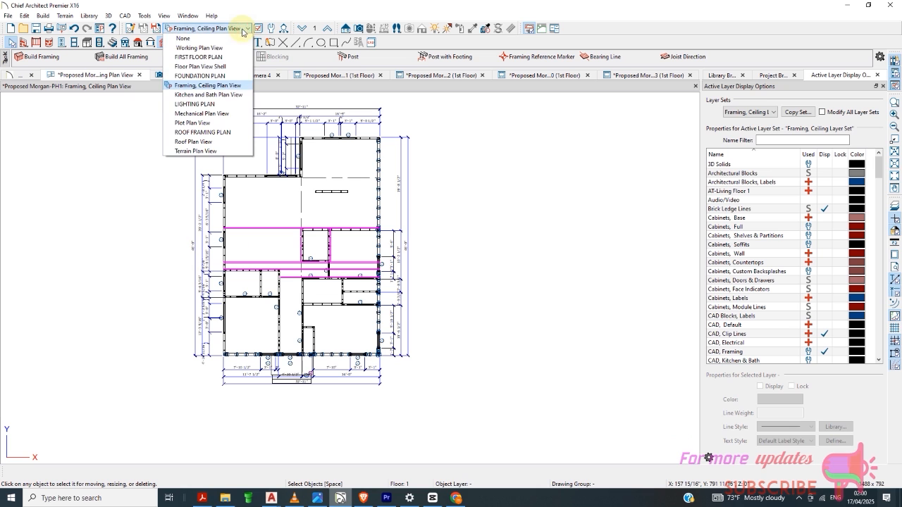
left_click(213, 136)
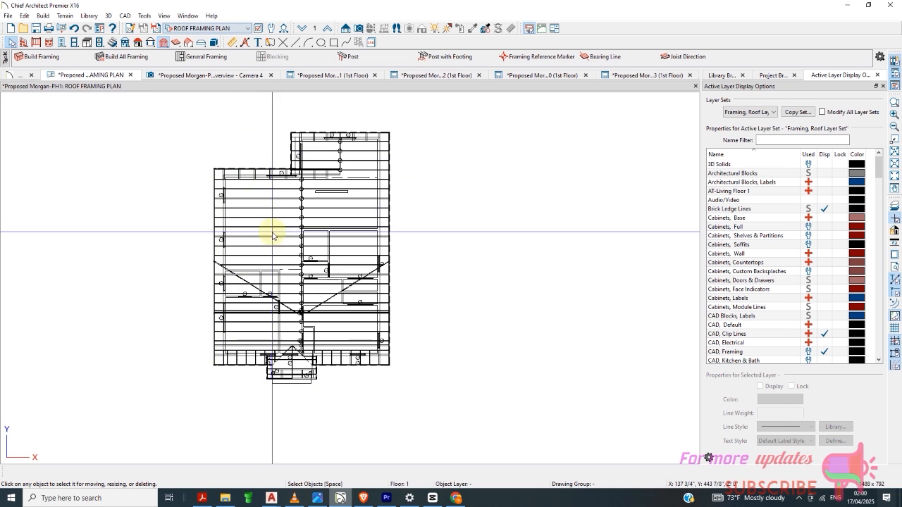
left_click(237, 28)
left_click(210, 142)
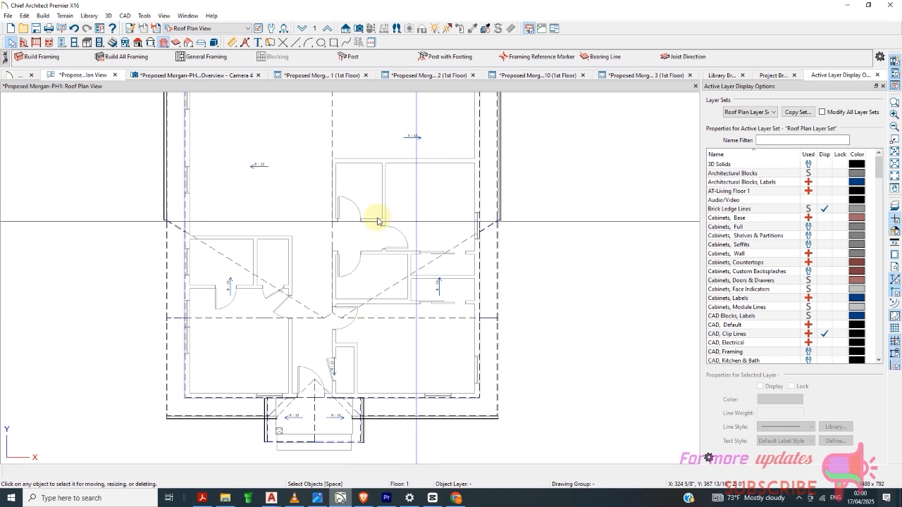
Examine the overall roof layout and slope arrows in the roof plan, and check the floor above
scroll(275, 376, "down", 4)
scroll(366, 303, "up", 2)
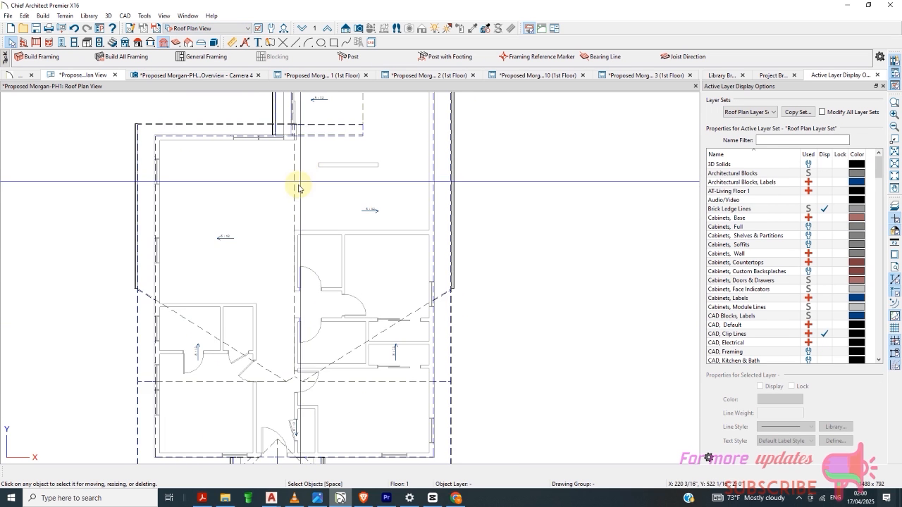
scroll(309, 218, "down", 1)
scroll(317, 272, "up", 4)
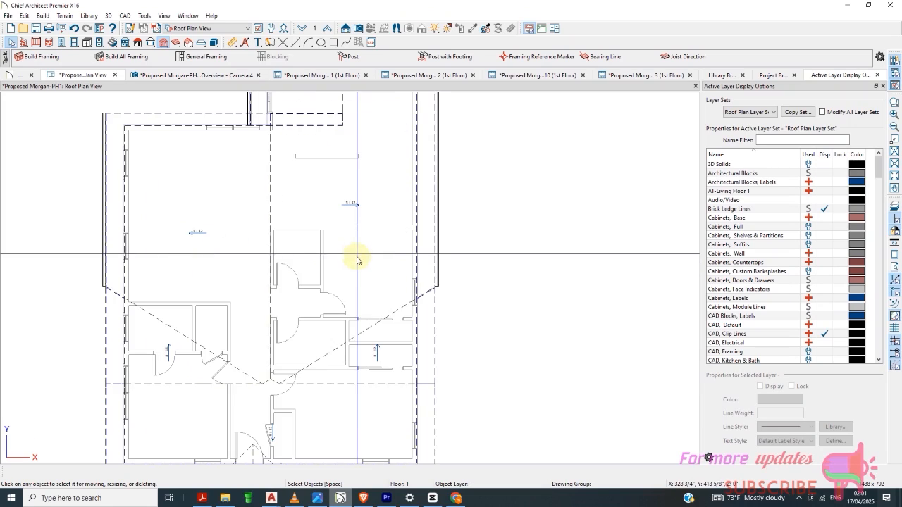
scroll(386, 341, "down", 2)
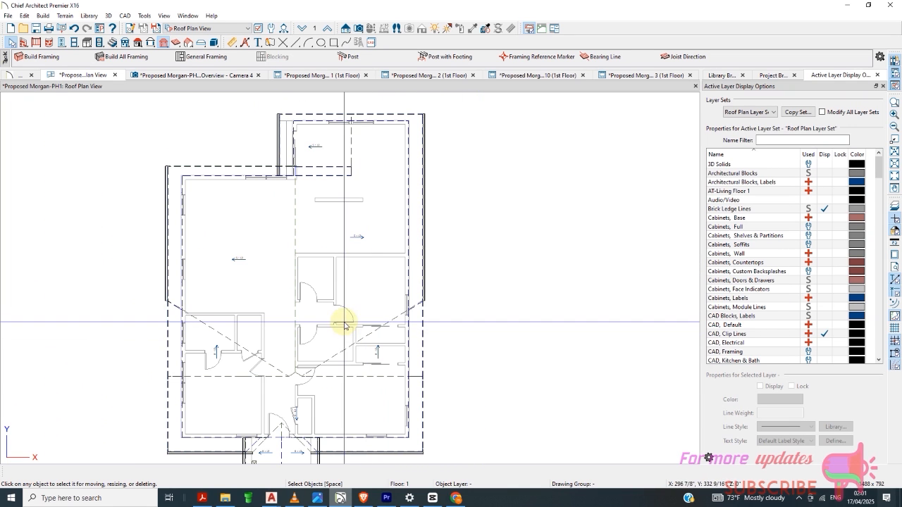
scroll(359, 203, "down", 1)
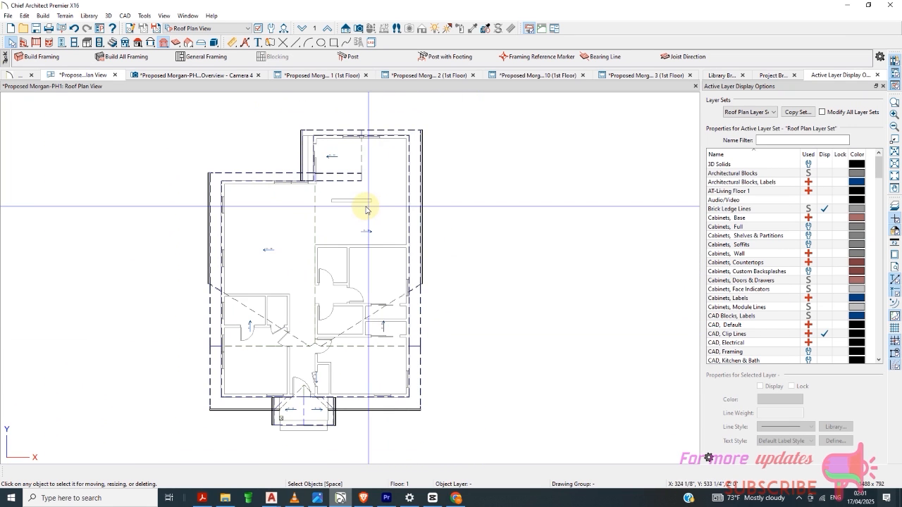
left_click(328, 29)
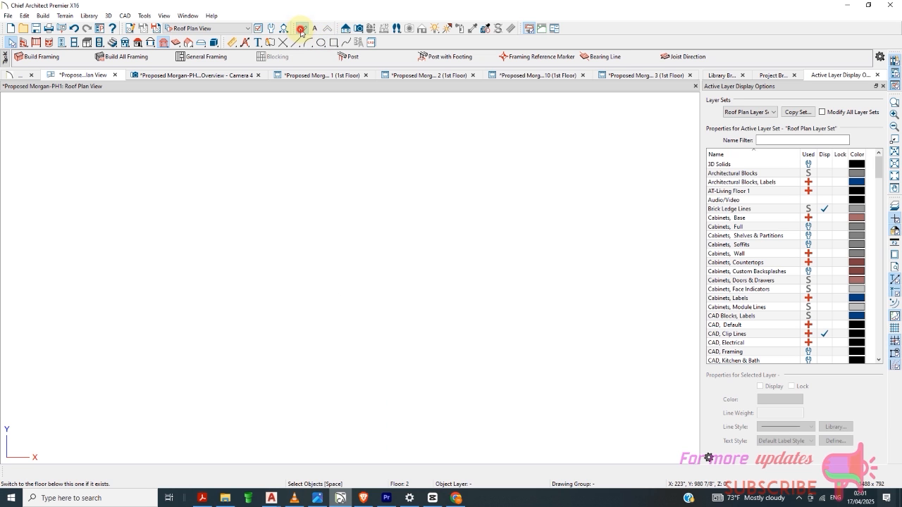
left_click(300, 30)
Examine the roof plan's ridge, valleys and eave overhangs relative to the exterior walls and window openings
scroll(278, 312, "up", 4)
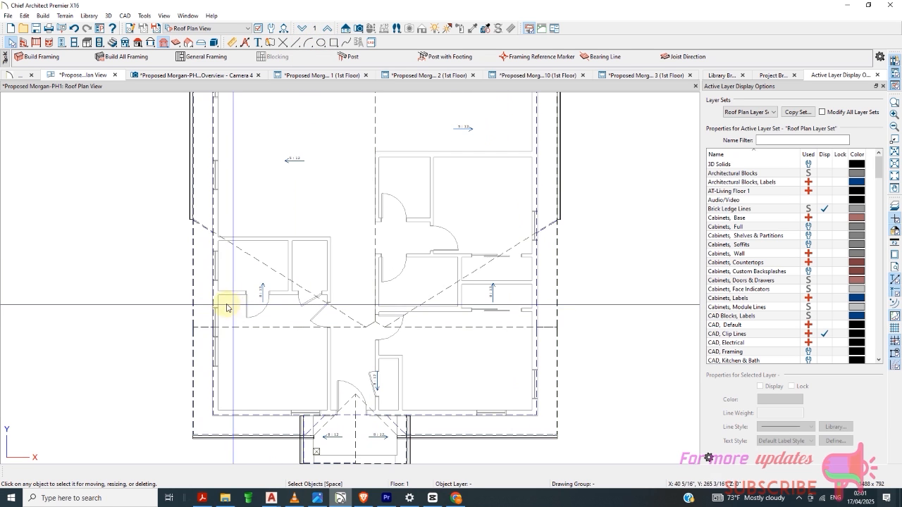
scroll(216, 312, "up", 1)
scroll(256, 297, "down", 2)
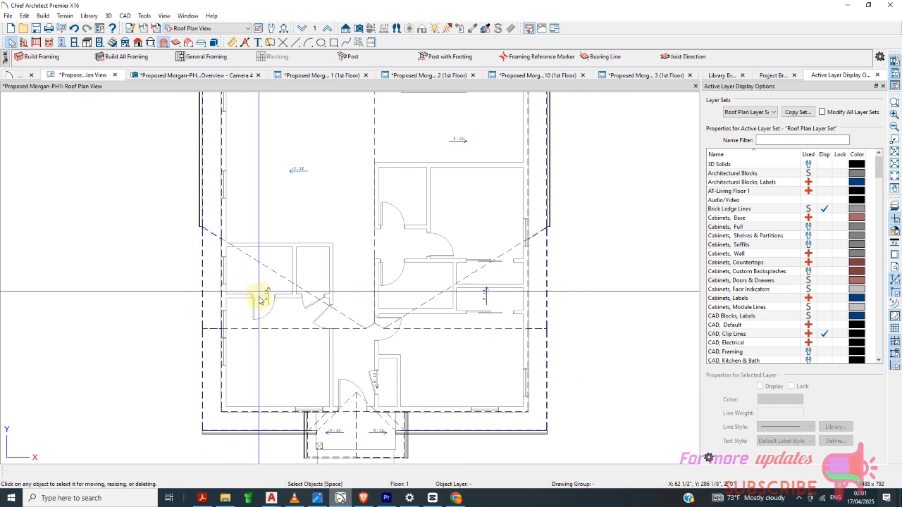
scroll(259, 304, "down", 2)
scroll(314, 184, "up", 1)
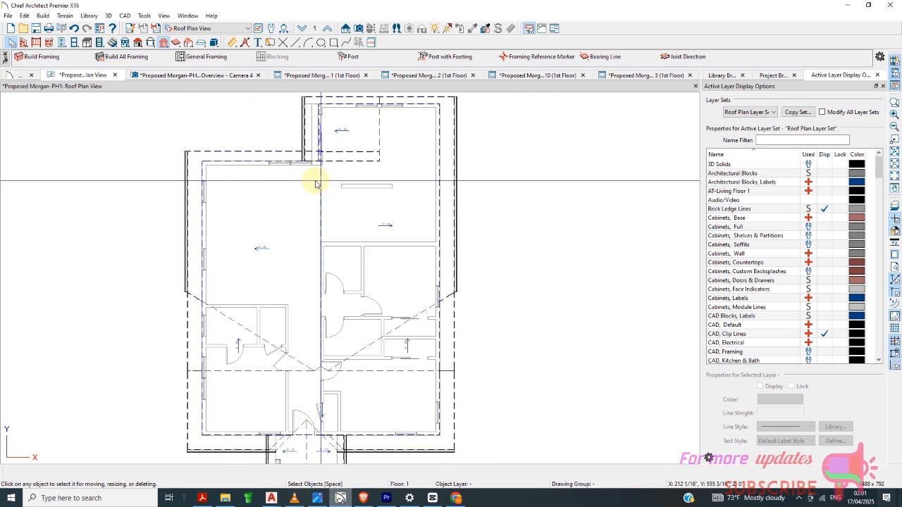
scroll(315, 185, "up", 1)
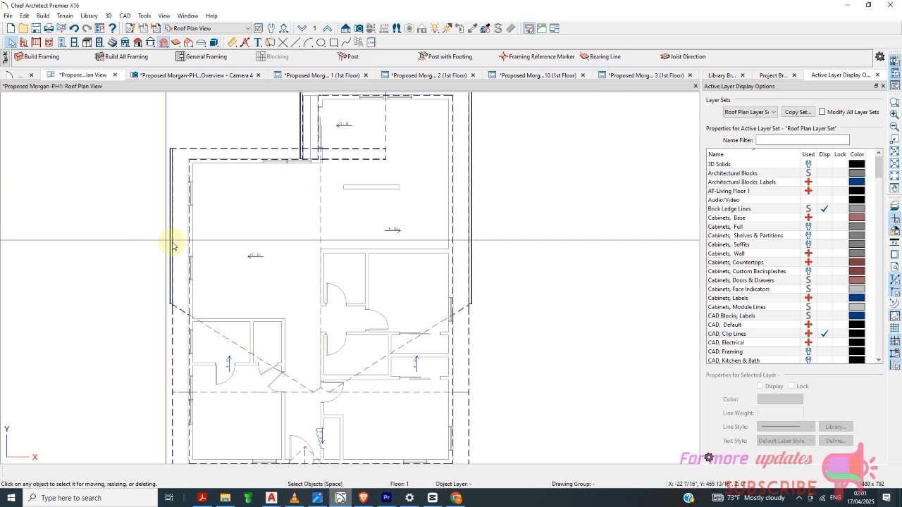
scroll(352, 239, "down", 1)
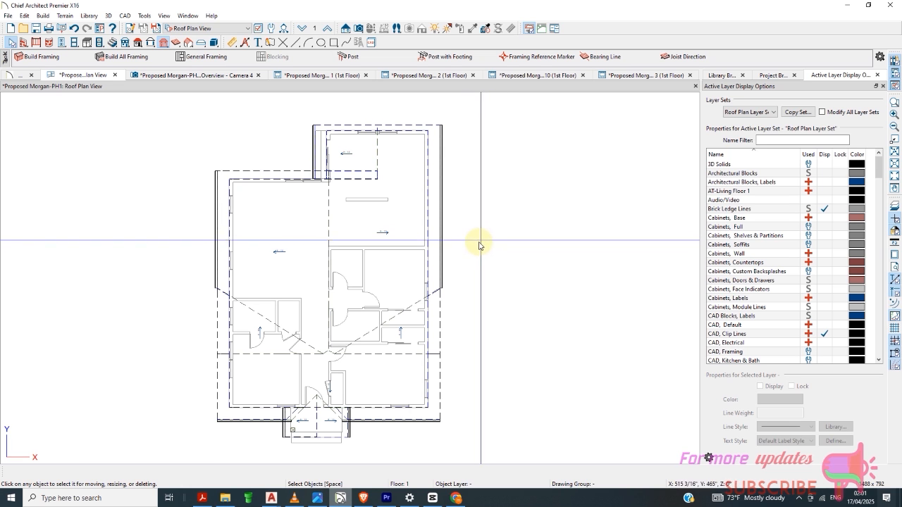
scroll(226, 310, "up", 2)
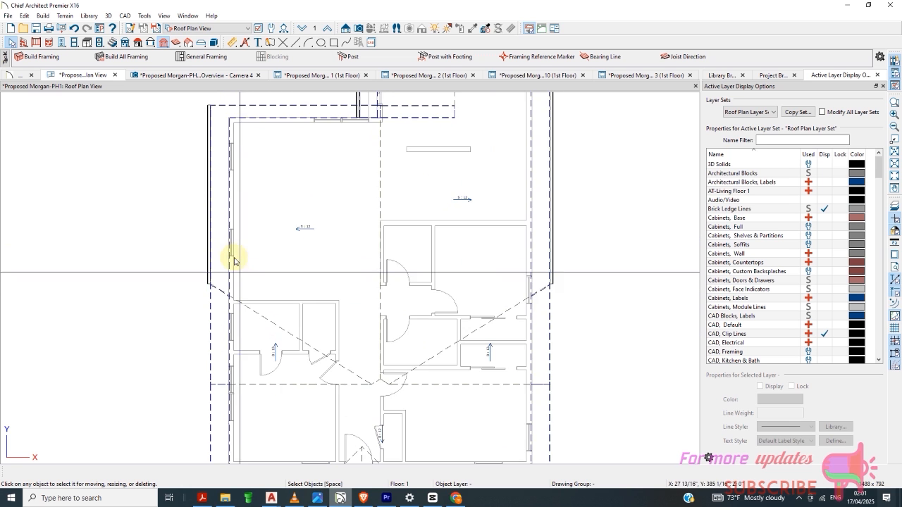
scroll(234, 260, "up", 4)
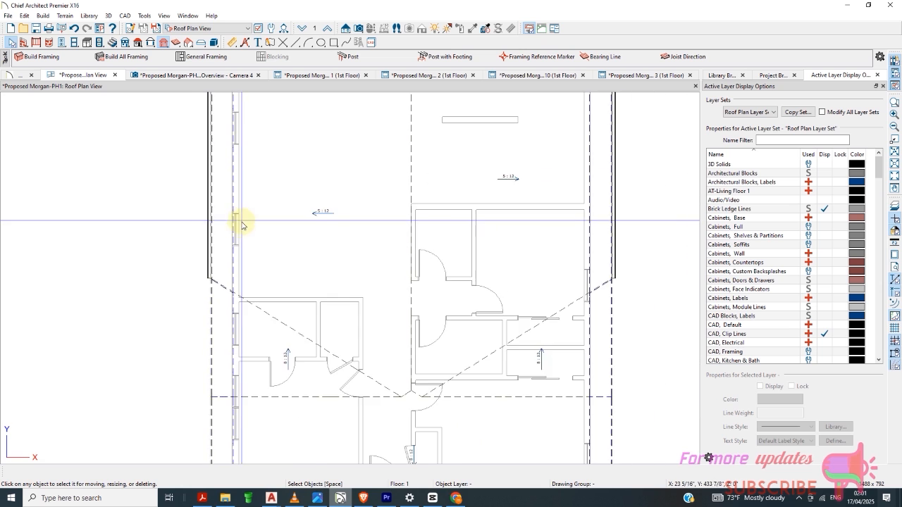
scroll(242, 226, "down", 3)
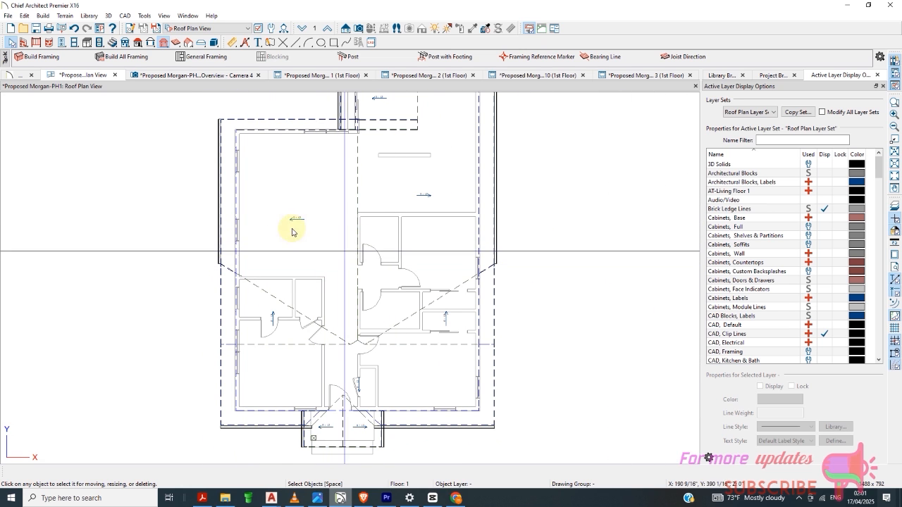
scroll(235, 149, "up", 5)
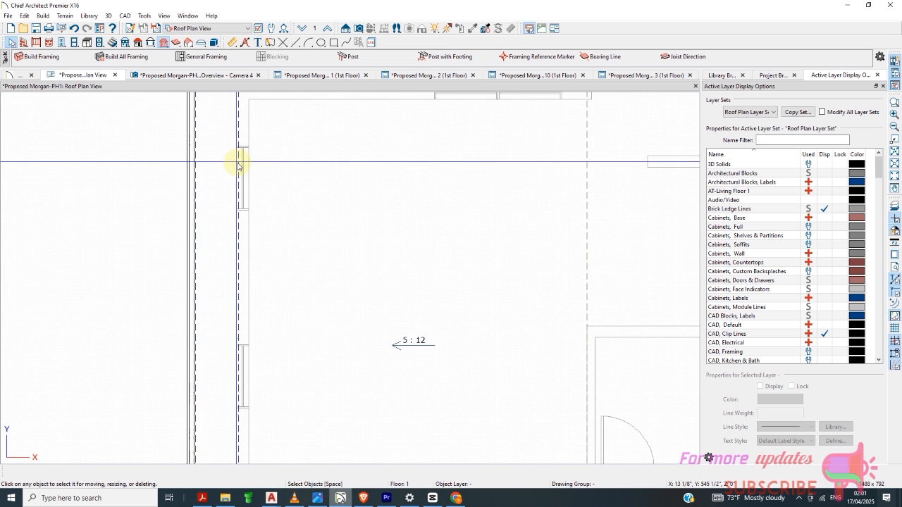
scroll(275, 212, "down", 3)
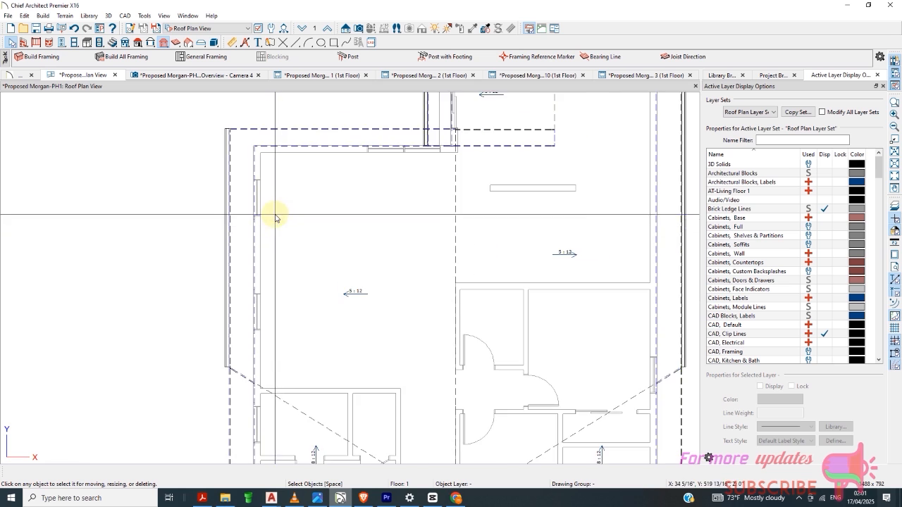
scroll(271, 208, "down", 2)
scroll(281, 191, "down", 3)
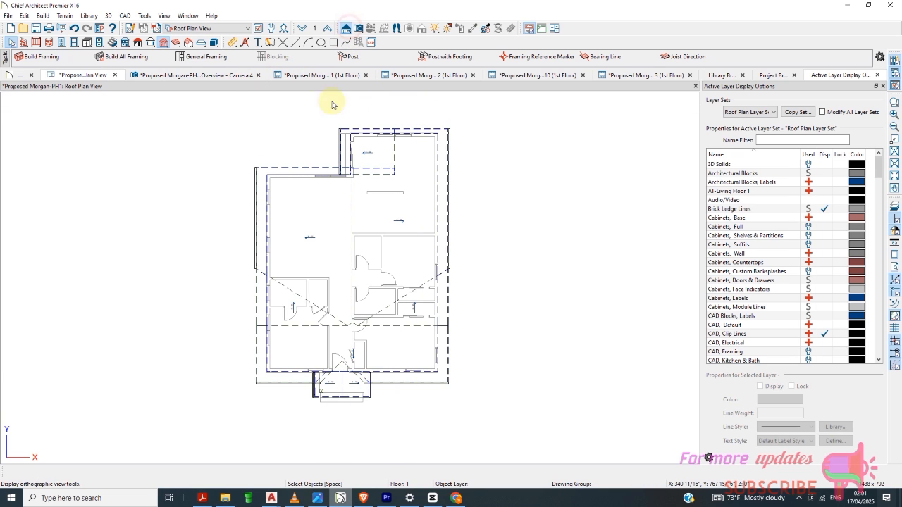
Create an orthographic full overview of the house and open the PDF export for that view
key("shift+h")
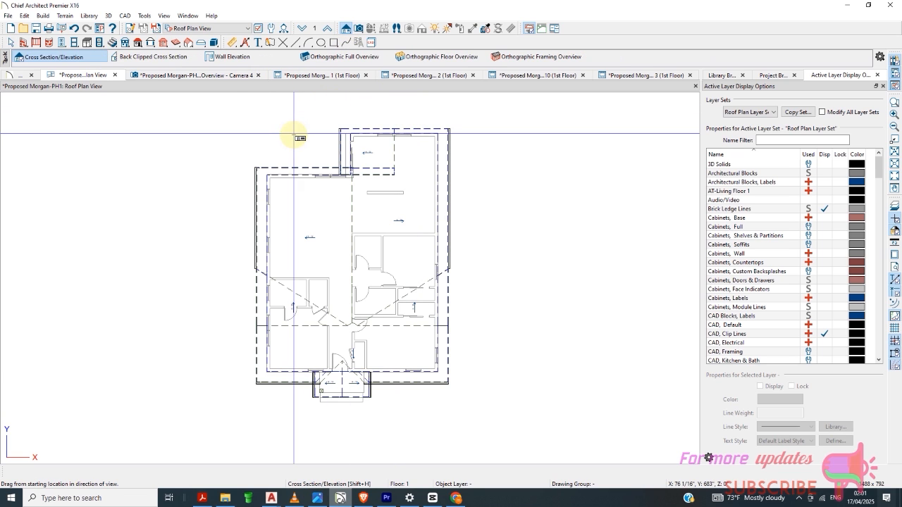
left_click(343, 58)
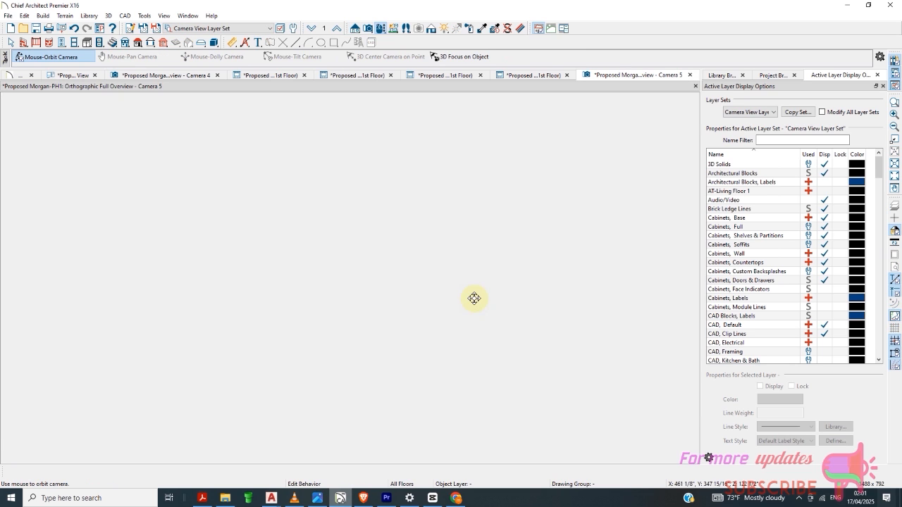
left_click(15, 16)
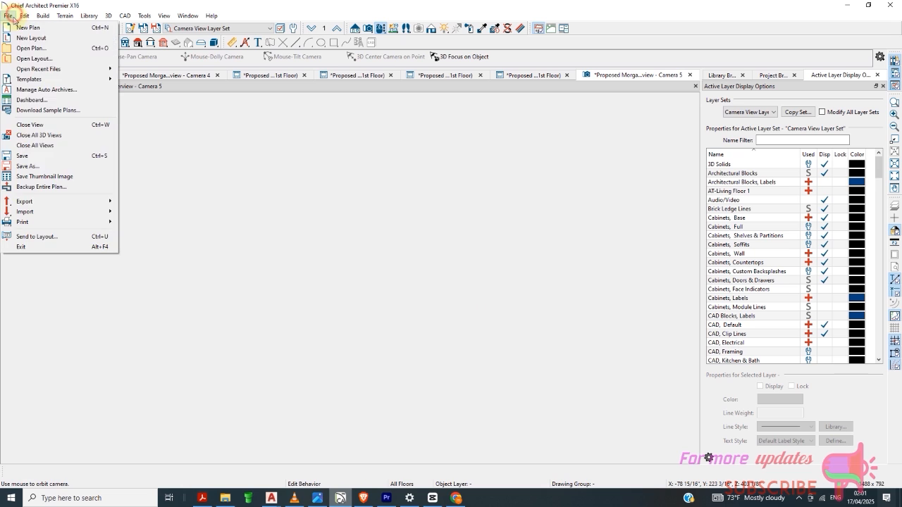
mouse_move(73, 206)
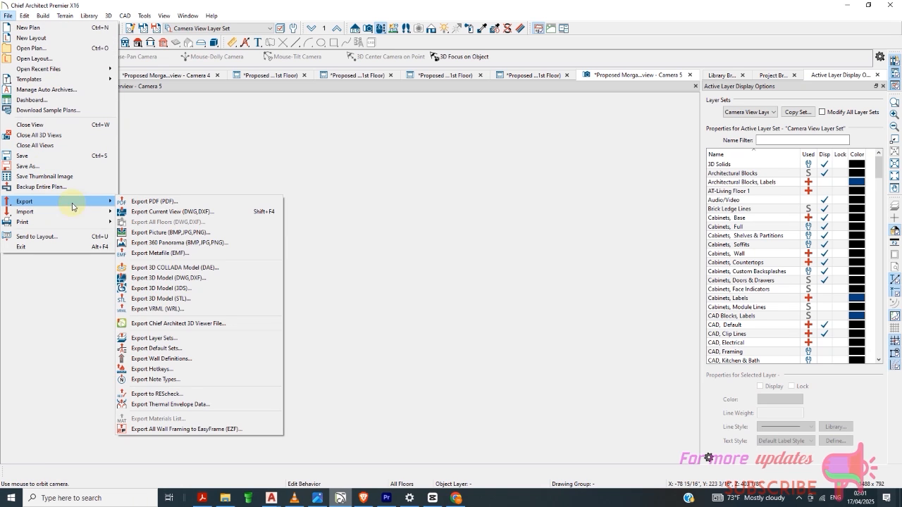
left_click(135, 204)
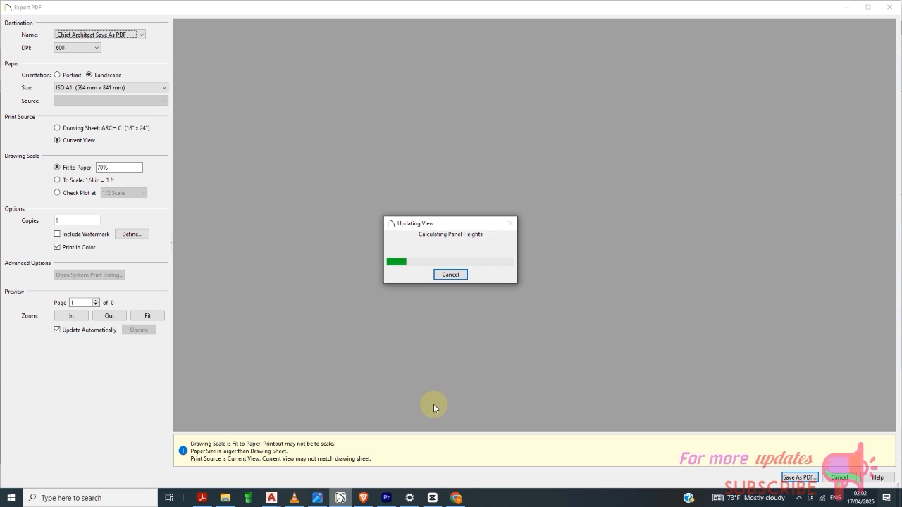
Switch to ClearCalcs and create a new project with the United States building standard and Imperial (Pounds) units
left_click(457, 498)
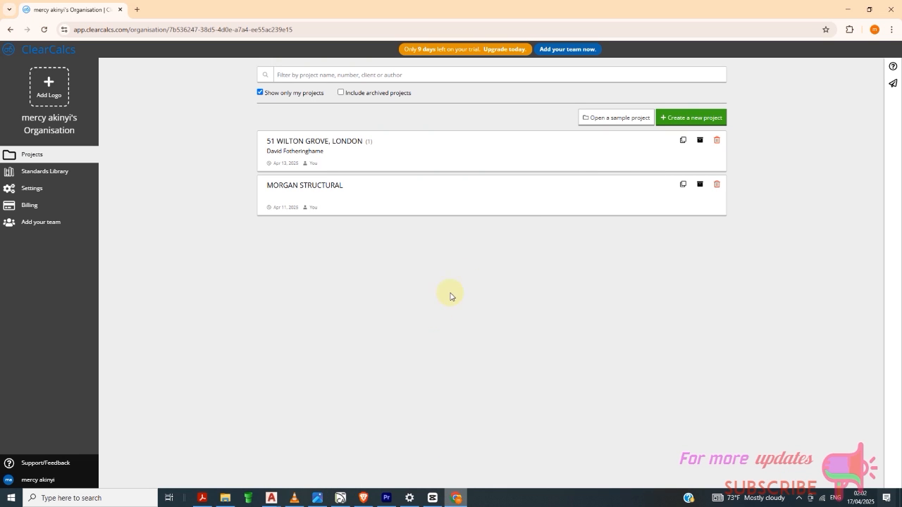
left_click(694, 118)
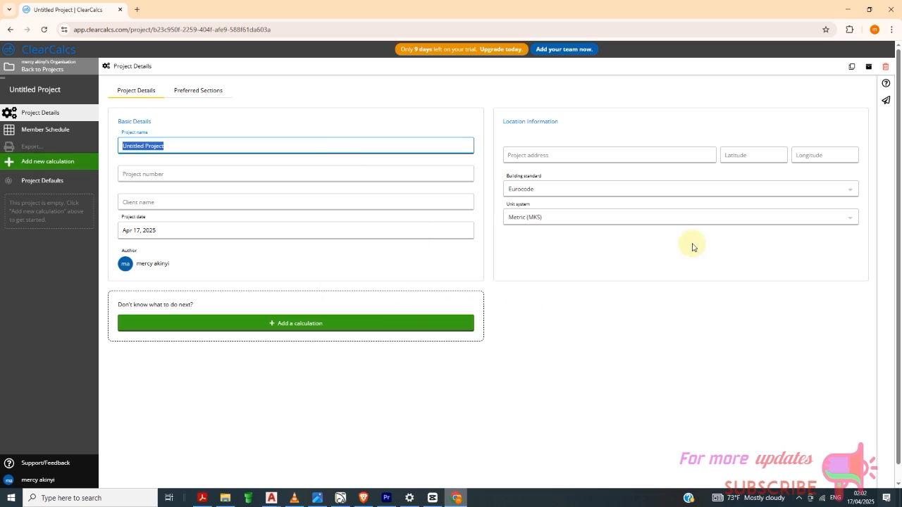
left_click(575, 189)
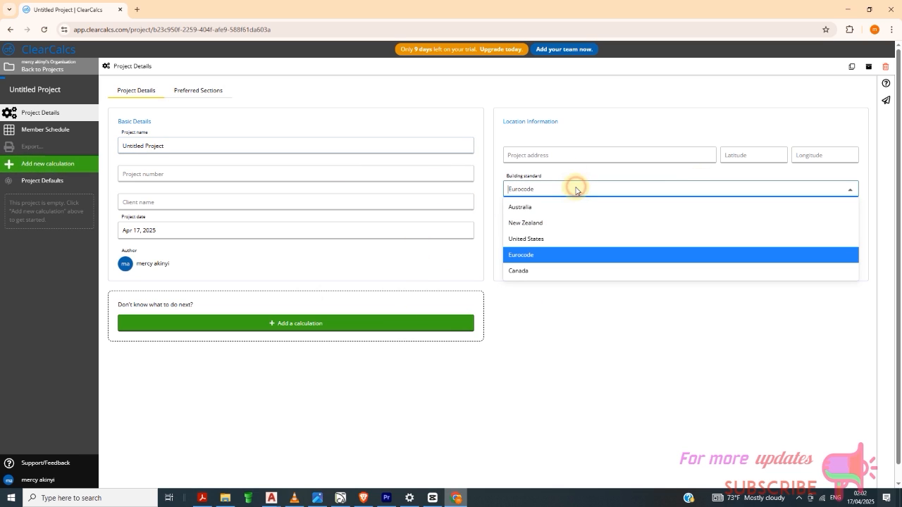
left_click(557, 239)
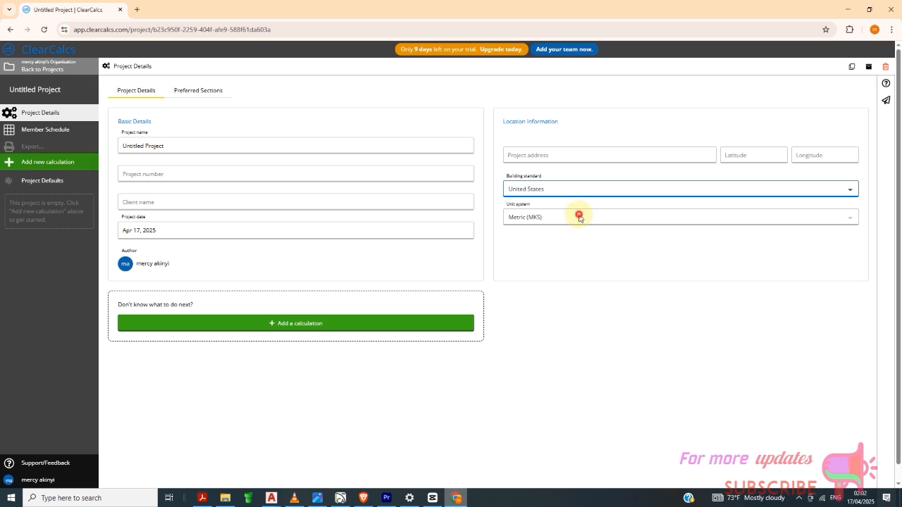
left_click(578, 217)
left_click(554, 249)
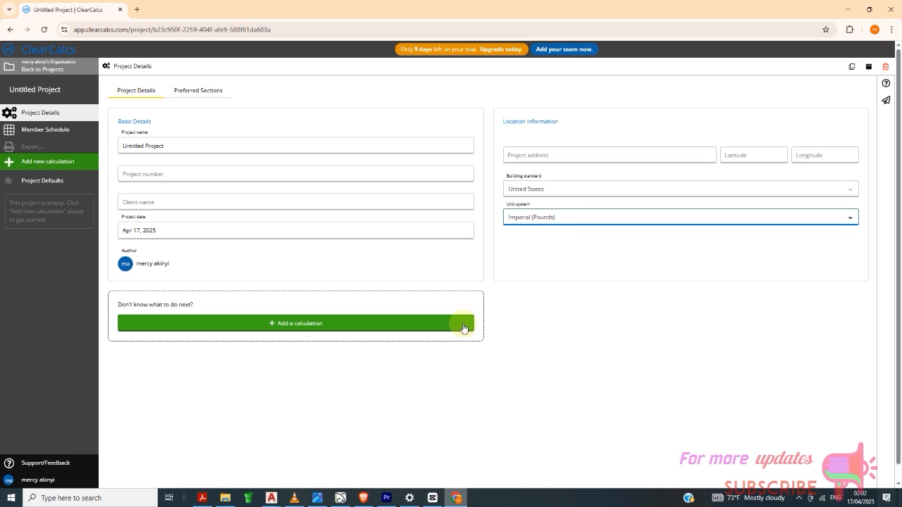
Add a new US Wood Beam (ASD) calculation to the project using the Roof Header preset
left_click(307, 323)
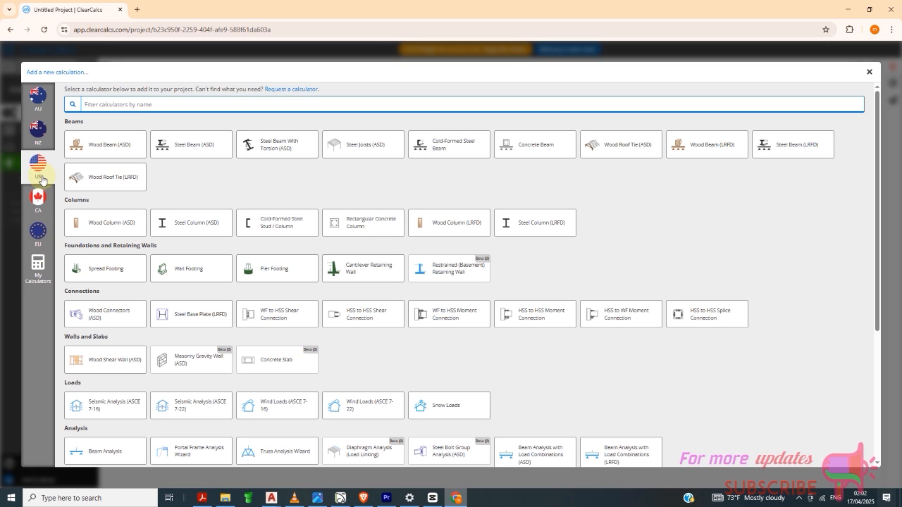
left_click(114, 144)
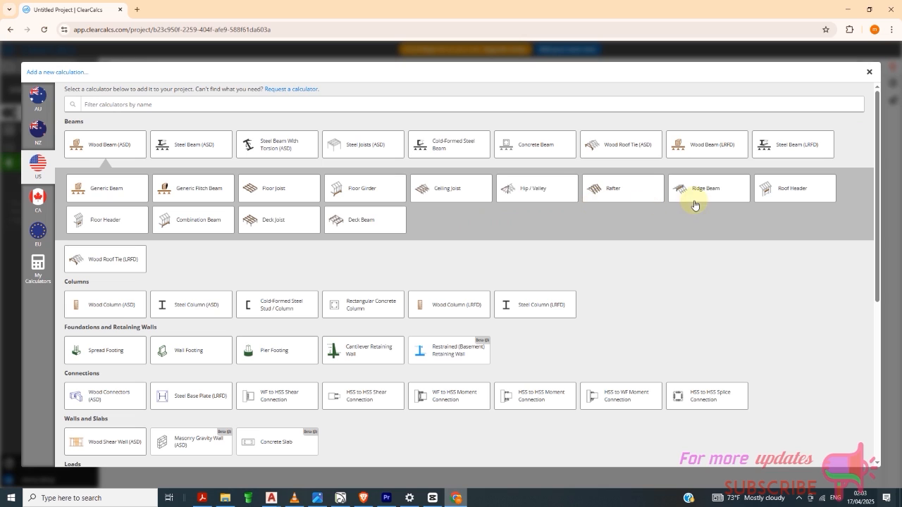
left_click(792, 196)
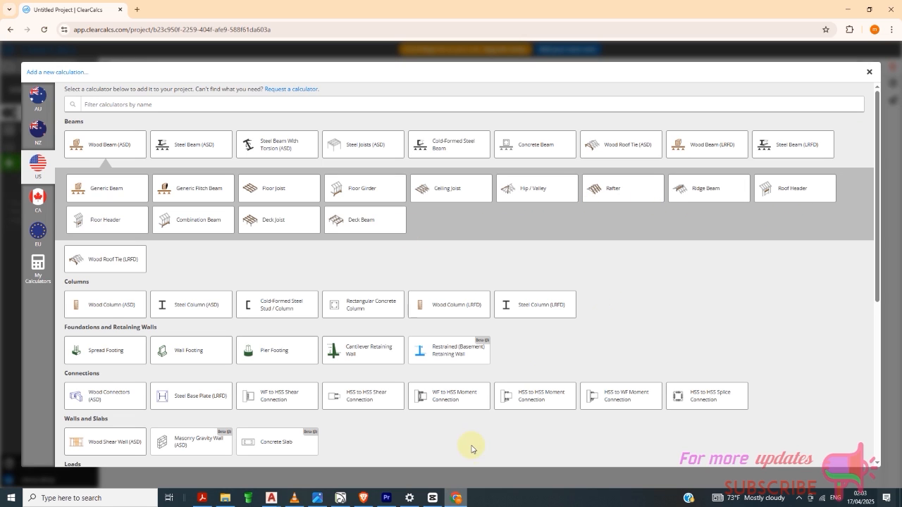
left_click(341, 498)
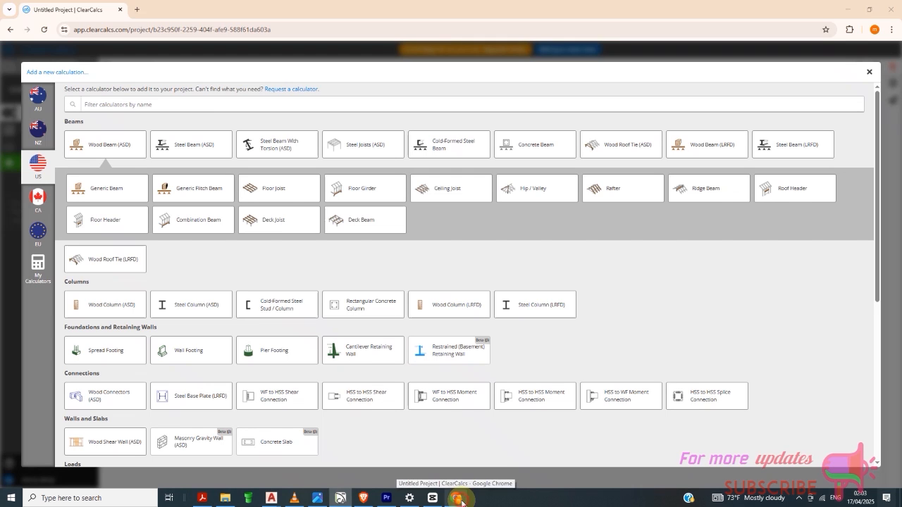
left_click(456, 498)
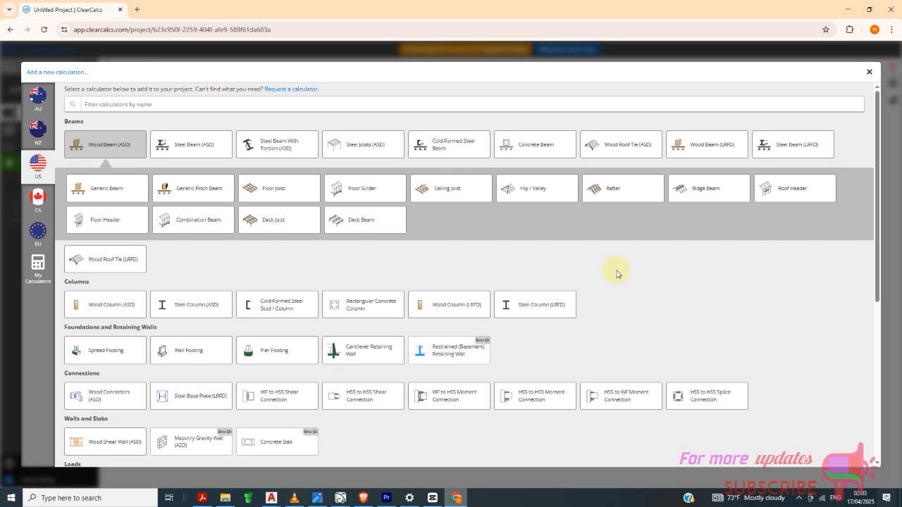
left_click(783, 191)
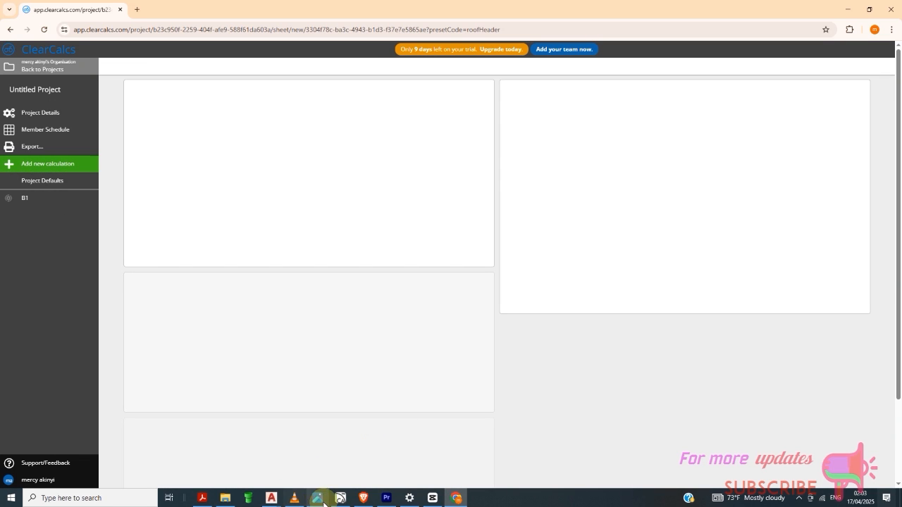
Switch to Chief Architect and cancel the pending PDF export of the house overview
left_click(336, 499)
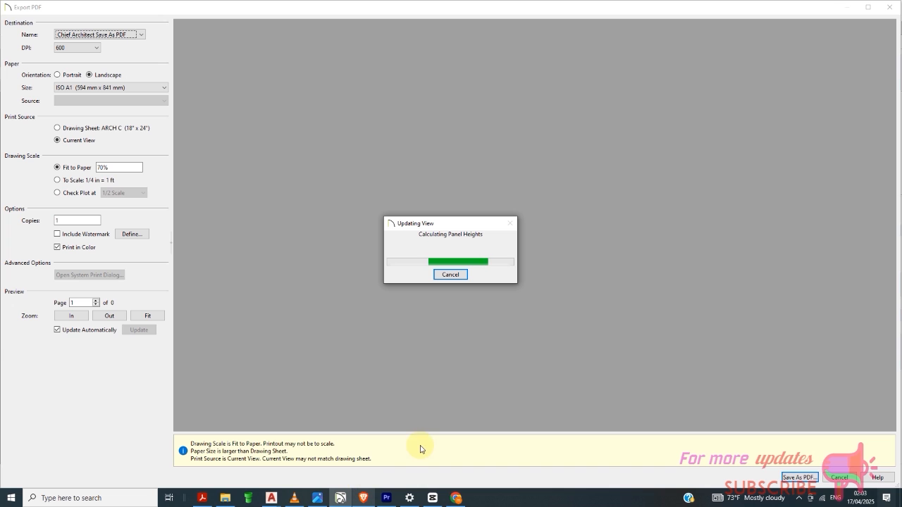
key("alt+Tab")
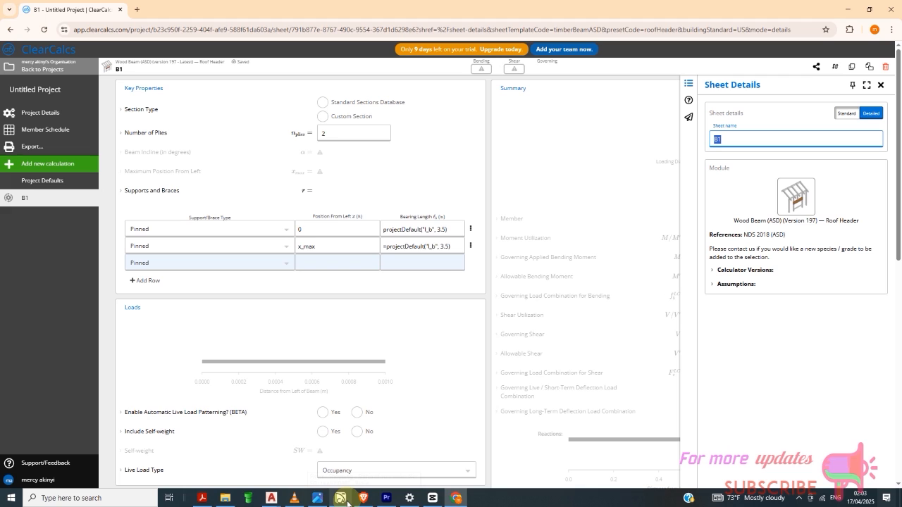
left_click(341, 498)
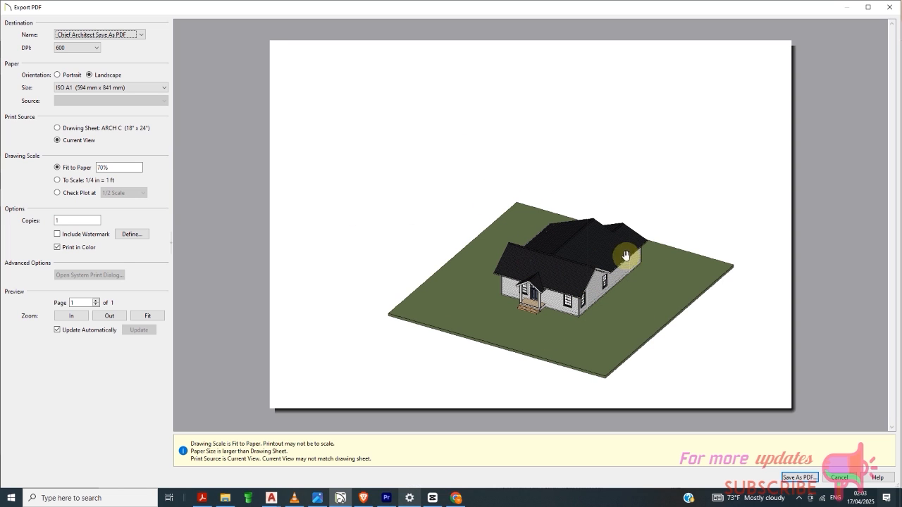
left_click(837, 479)
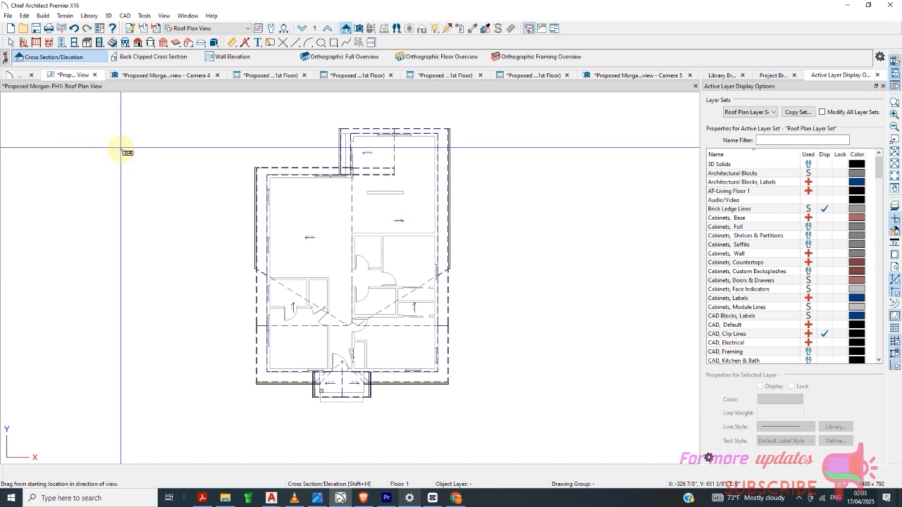
Show the Framing, Ceiling Plan View and examine the 2x8 header and its opening's dimensions beside the upper wall jog
left_click(231, 28)
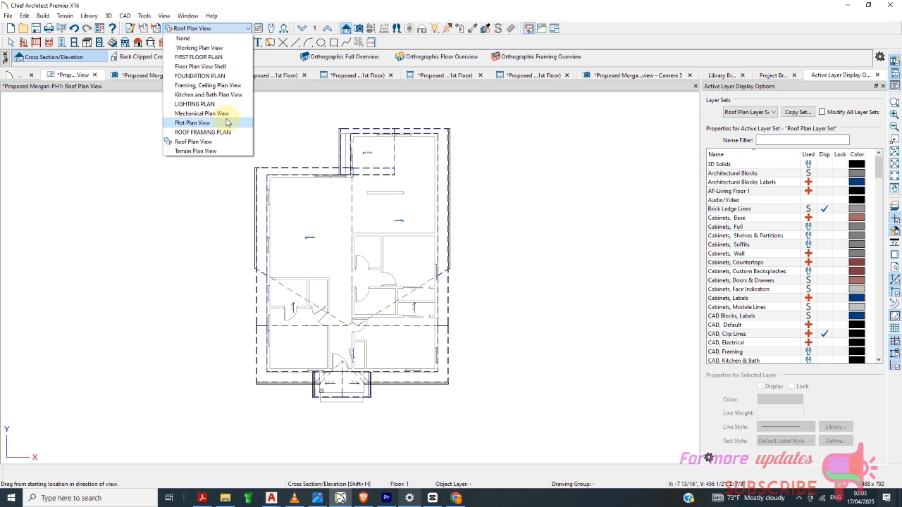
left_click(226, 82)
scroll(286, 184, "up", 6)
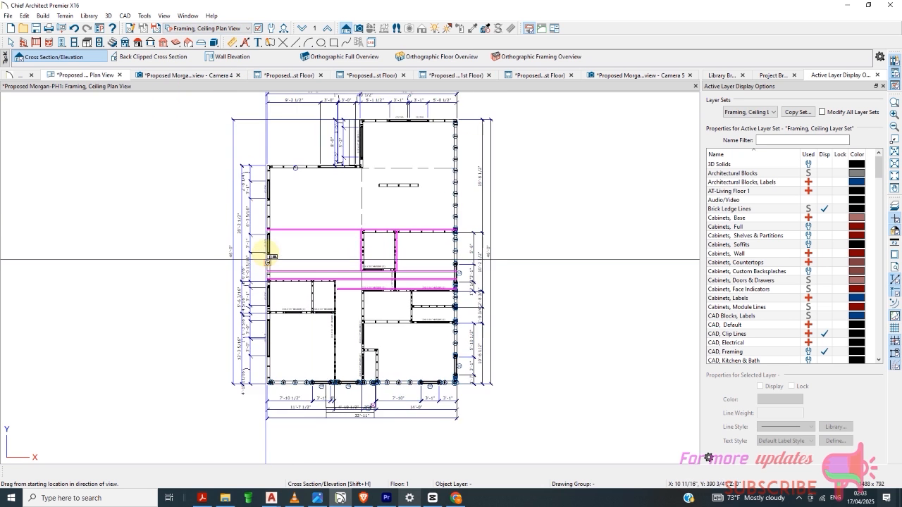
scroll(275, 266, "down", 5)
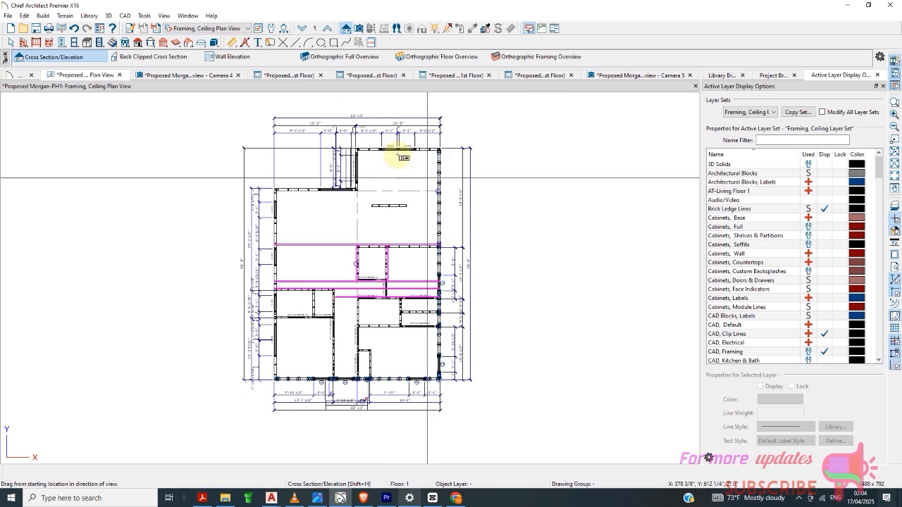
scroll(357, 148, "up", 6)
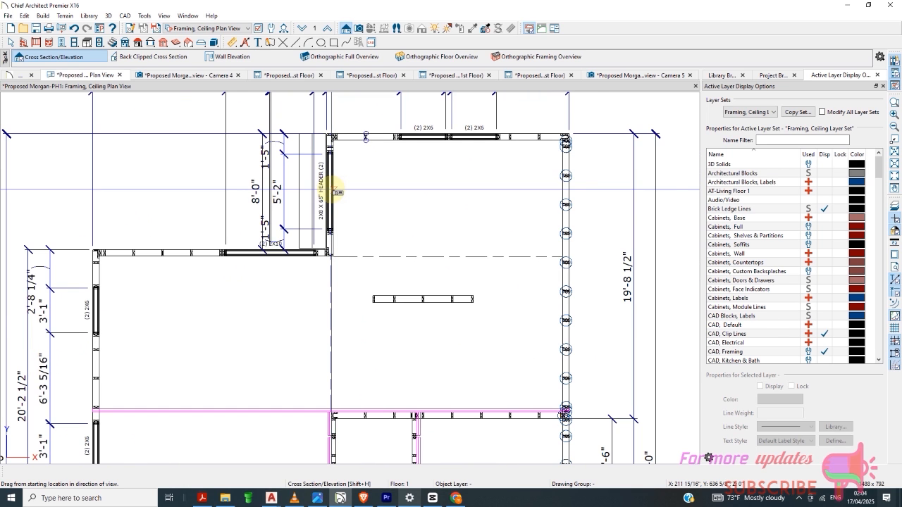
scroll(338, 186, "up", 4)
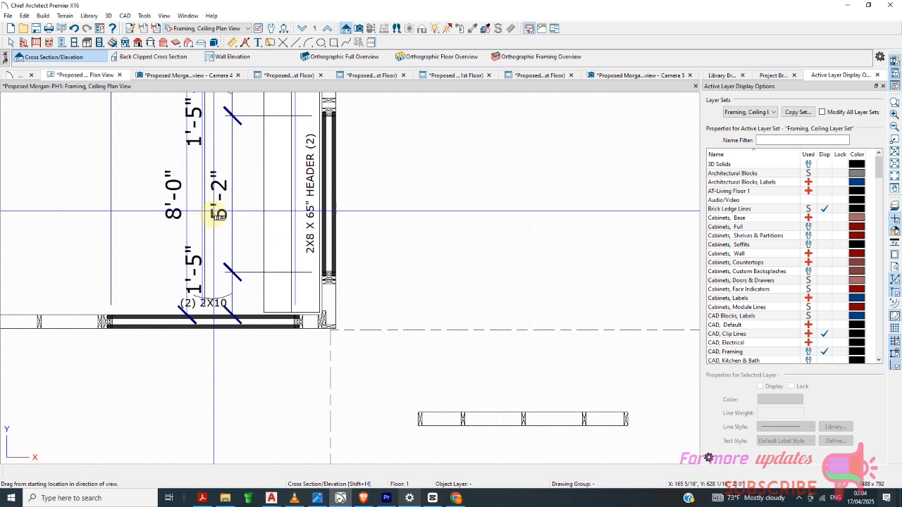
scroll(225, 216, "down", 1)
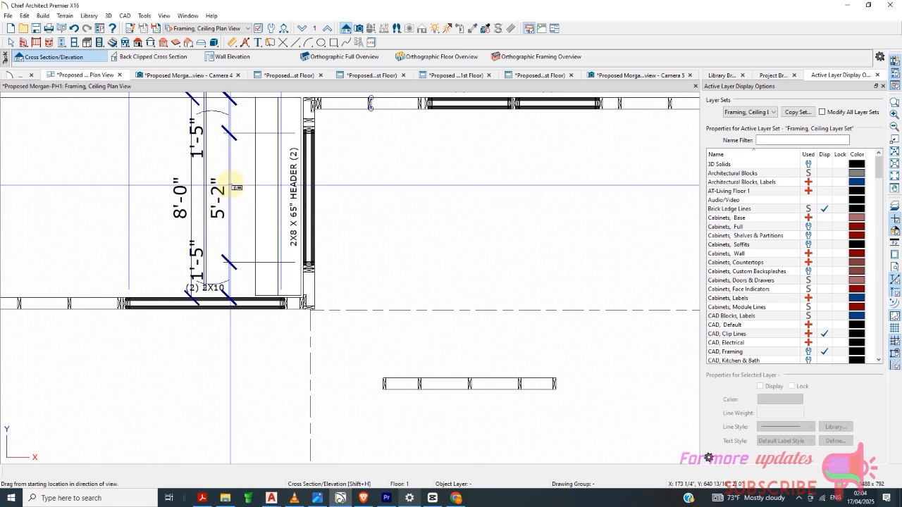
scroll(237, 185, "down", 2)
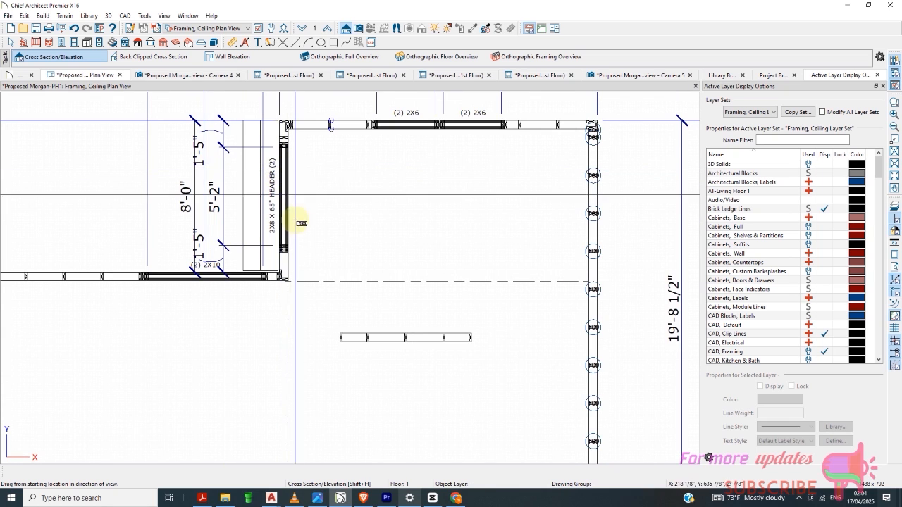
Switch to ClearCalcs and set the roof header's beam plan length to 5ft+2in
left_click(457, 498)
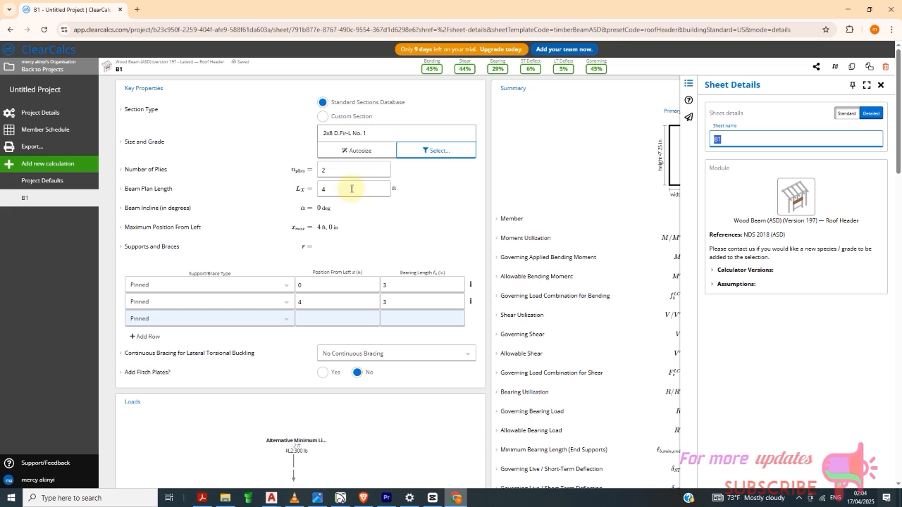
left_click(334, 195)
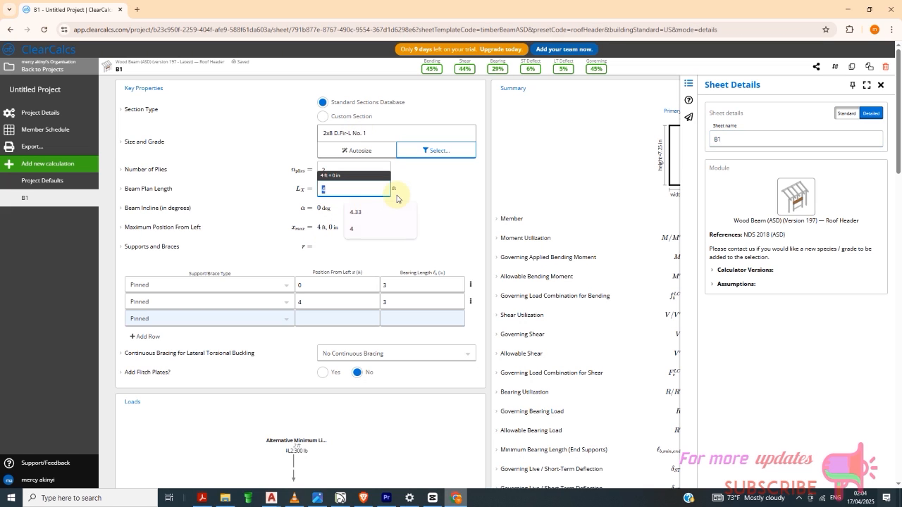
type("5")
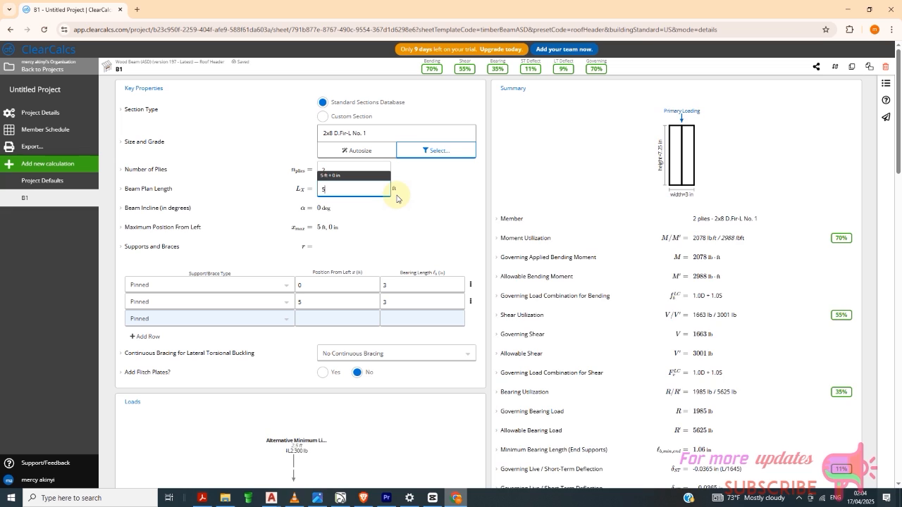
type("ft")
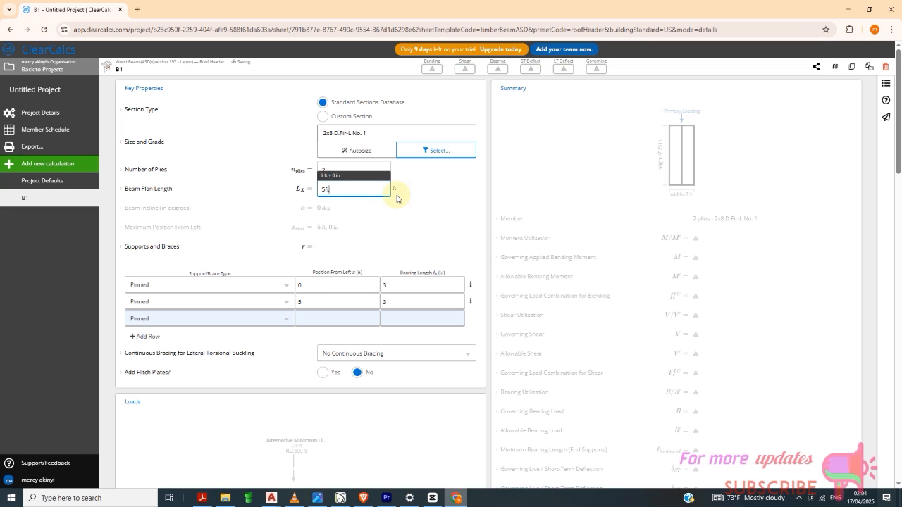
type("+")
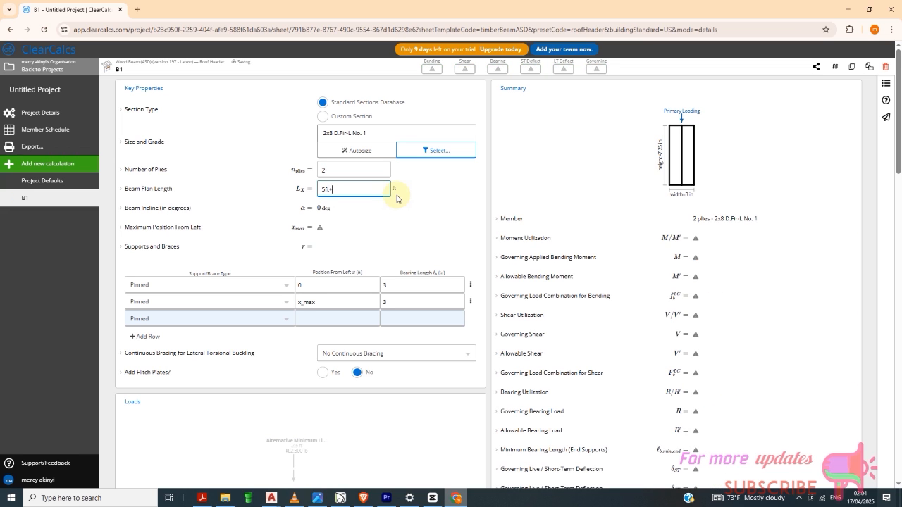
type("2in")
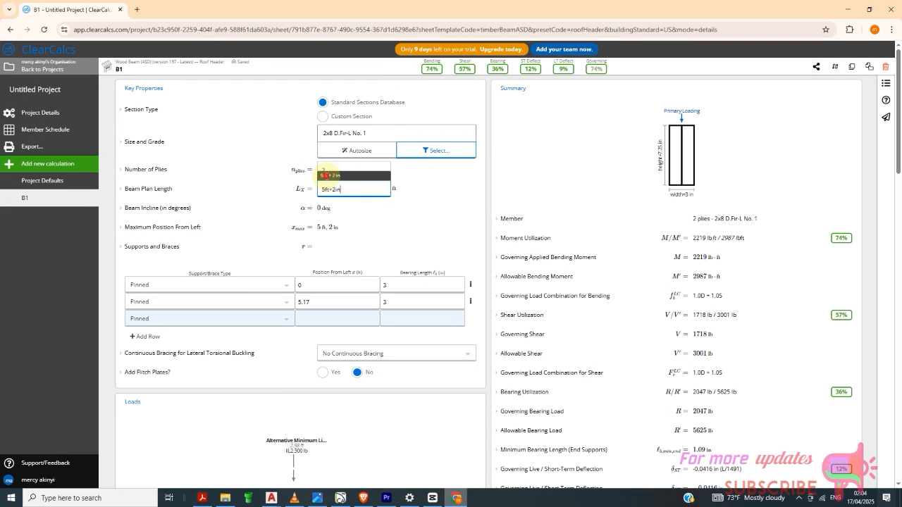
left_click(325, 172)
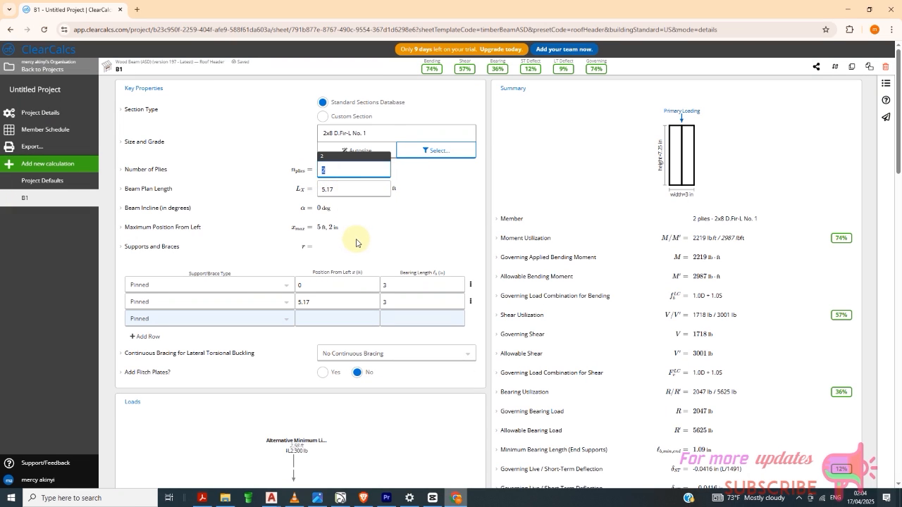
Review the header's distributed loads and set the Roof Load's Ult. Wind Down or Lateral magnitude to 16 psf
scroll(394, 197, "down", 2)
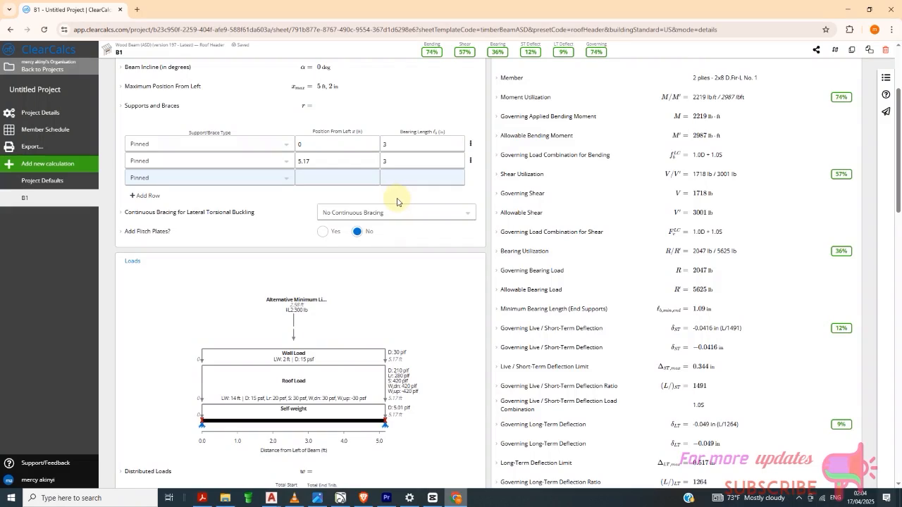
scroll(397, 202, "up", 2)
scroll(397, 202, "down", 6)
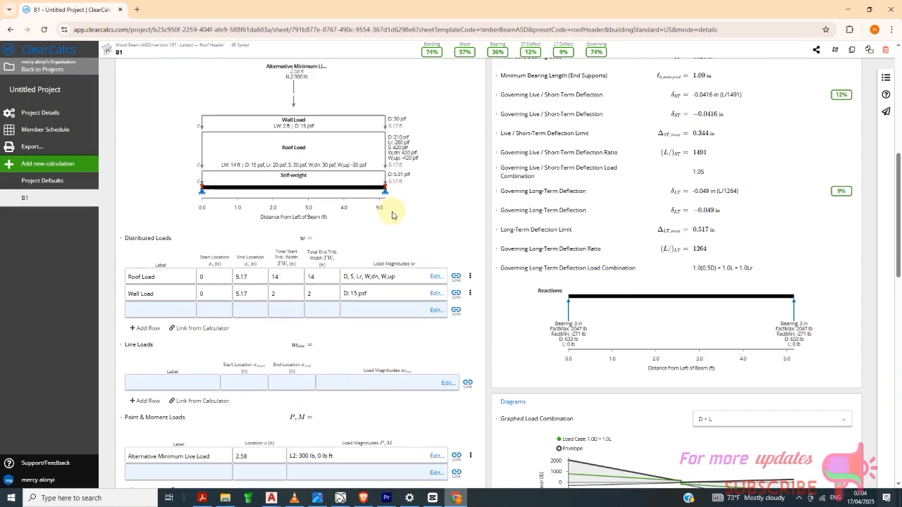
scroll(392, 215, "up", 3)
scroll(393, 215, "down", 4)
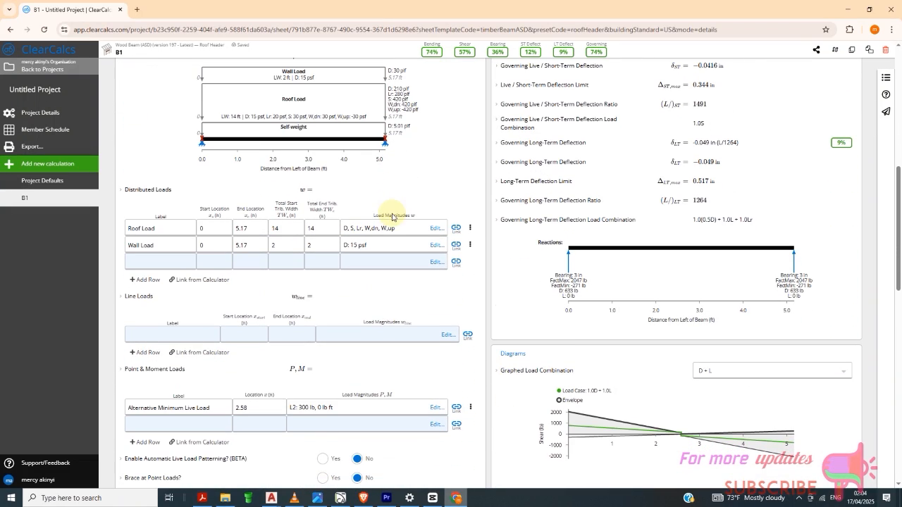
left_click(436, 229)
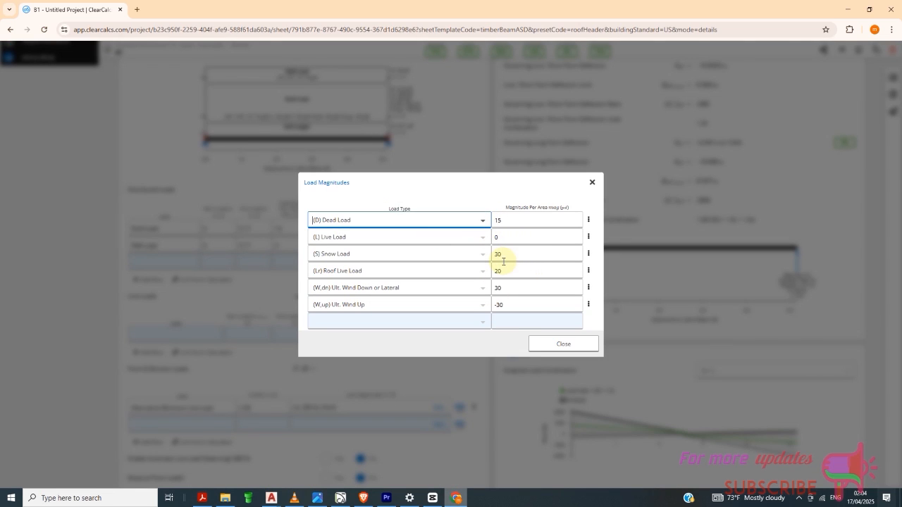
left_click(579, 346)
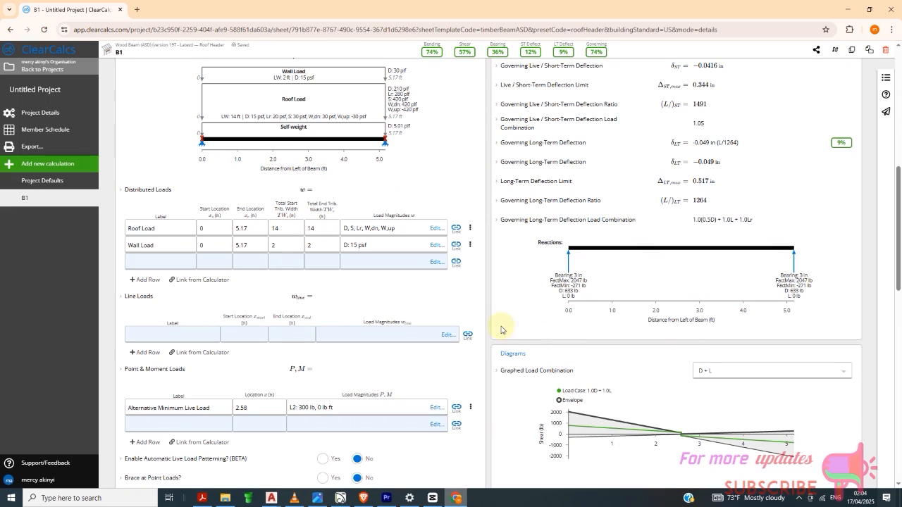
left_click(435, 230)
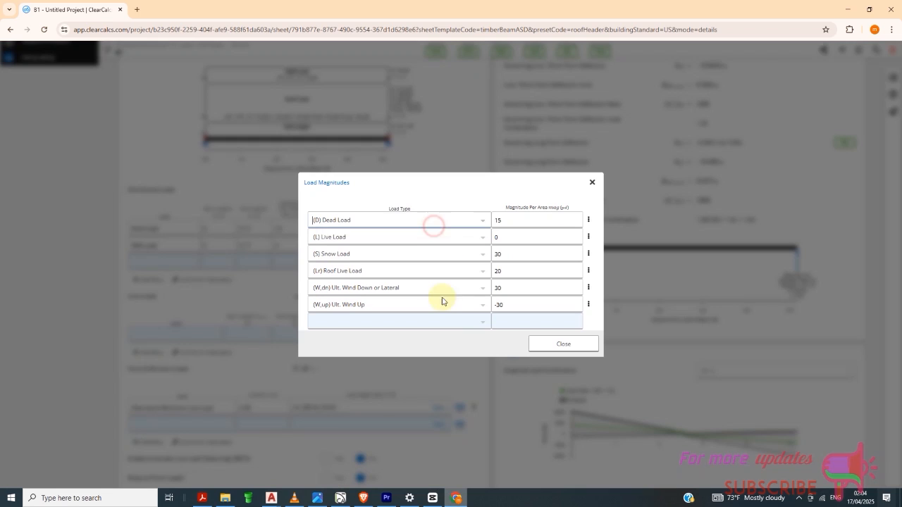
left_click(509, 288)
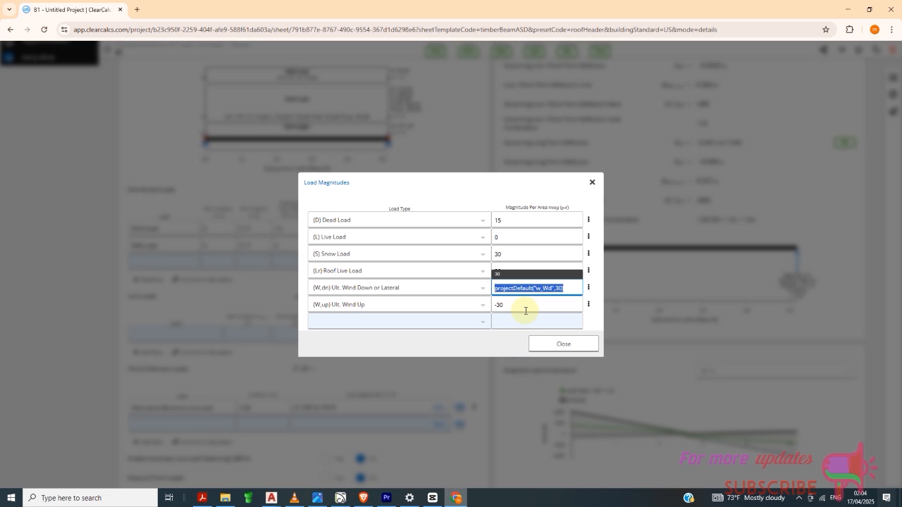
type("16")
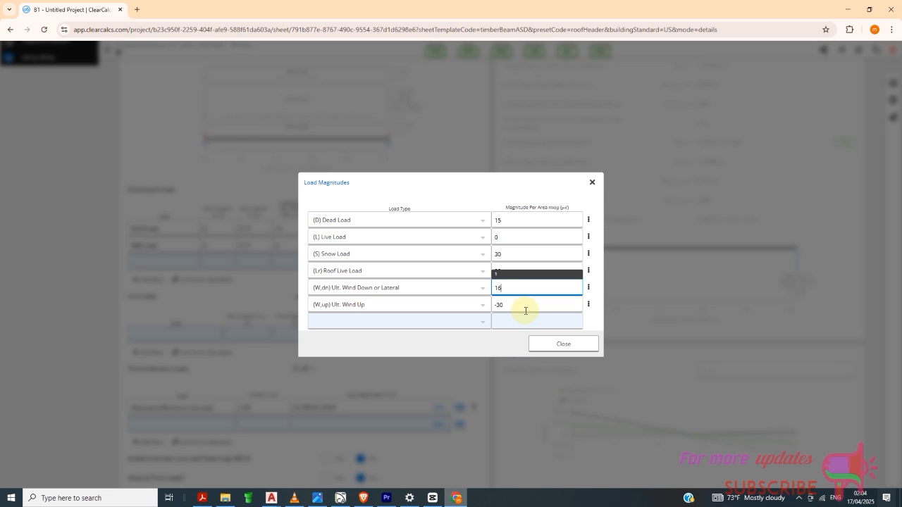
left_click(547, 353)
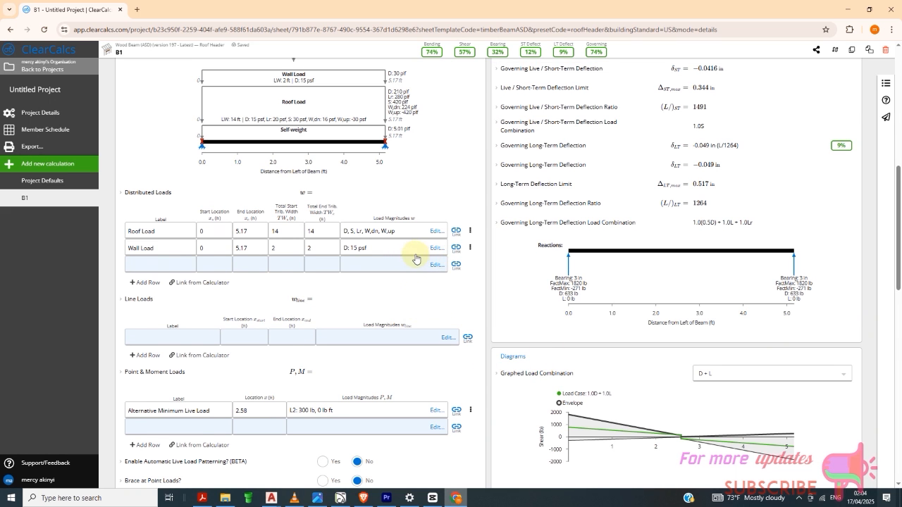
Open the roof header's size and grade selection and filter the sections to the Southern Pine species
scroll(430, 257, "up", 5)
scroll(426, 245, "up", 1)
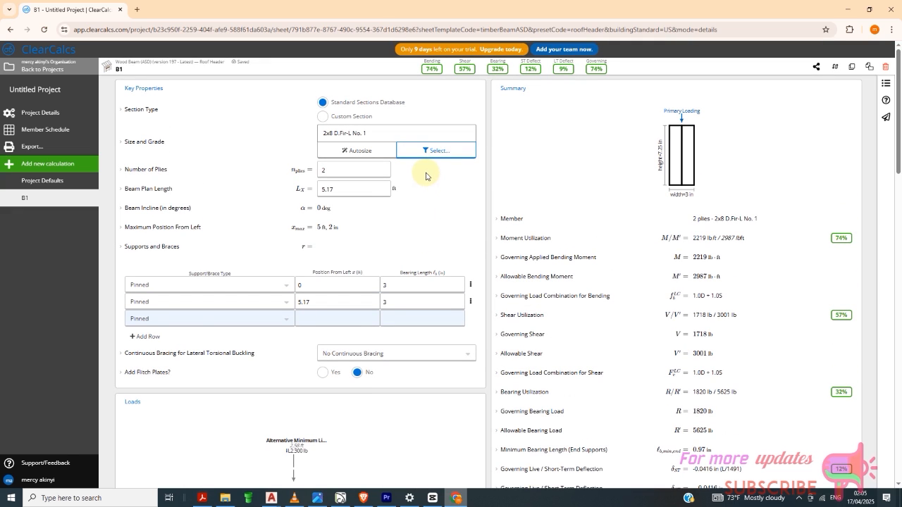
scroll(425, 176, "down", 1)
scroll(418, 220, "up", 1)
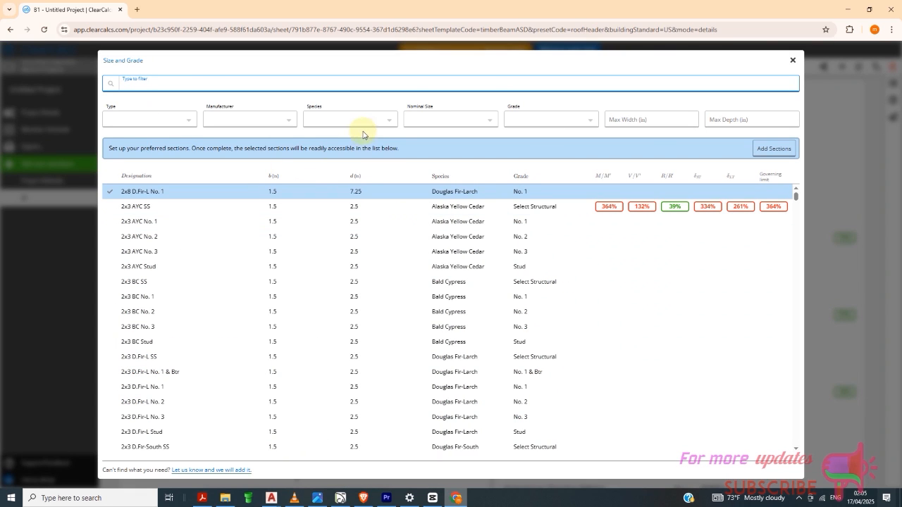
left_click(388, 121)
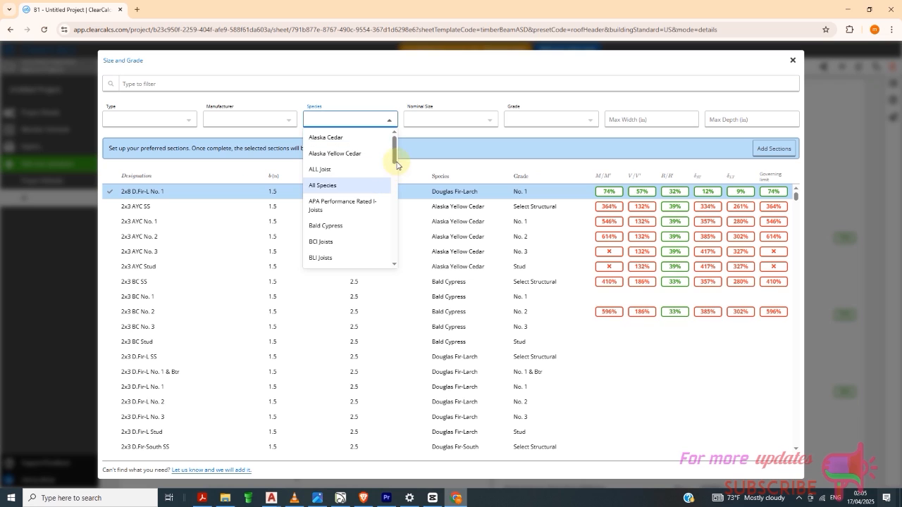
left_click_drag(396, 164, 394, 238)
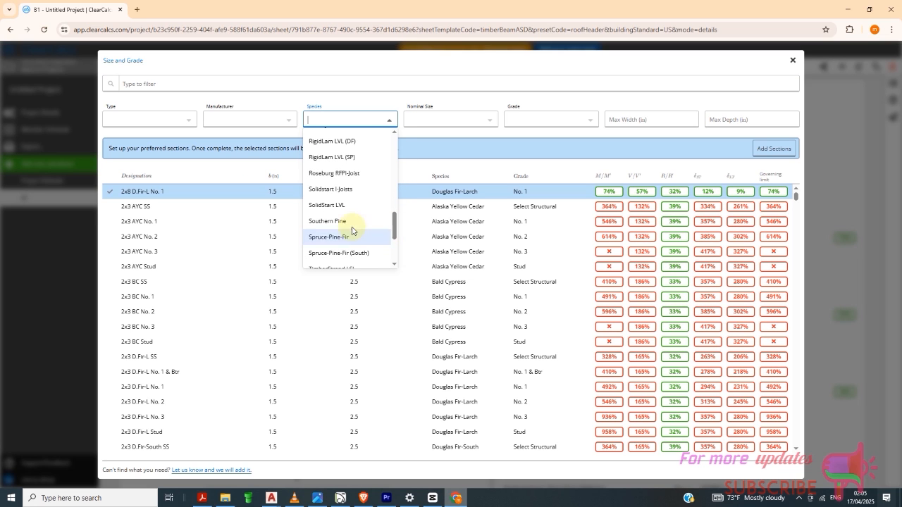
left_click(348, 222)
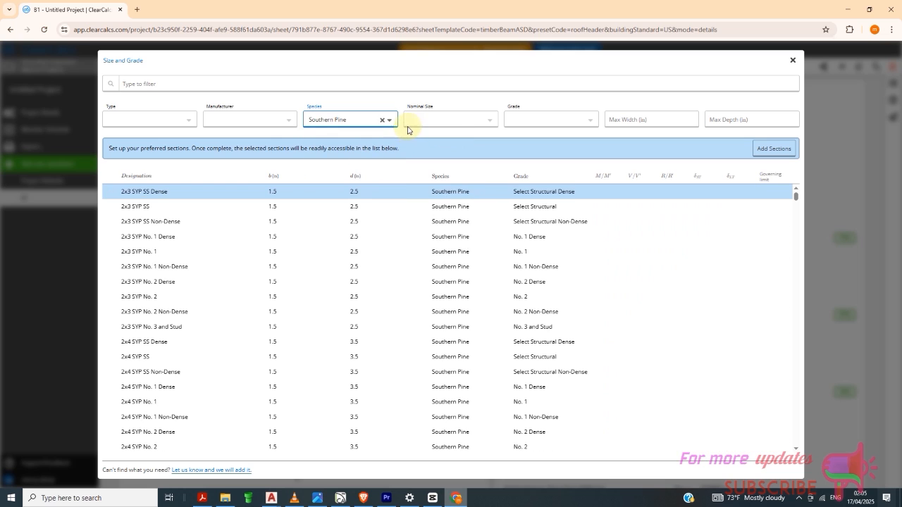
Filter the Southern Pine sections to nominal size 2x6 and try 2x6 SYP No. 2 for the header
left_click(489, 117)
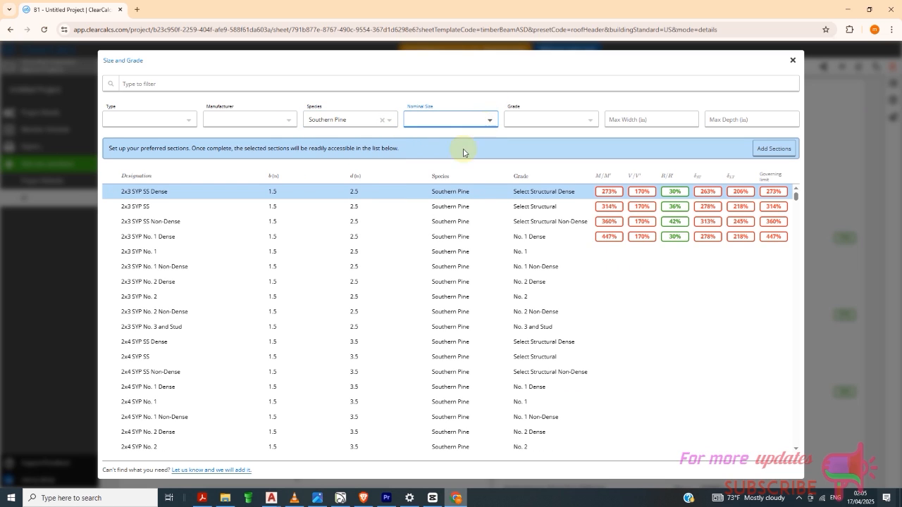
left_click(490, 120)
scroll(459, 186, "down", 5)
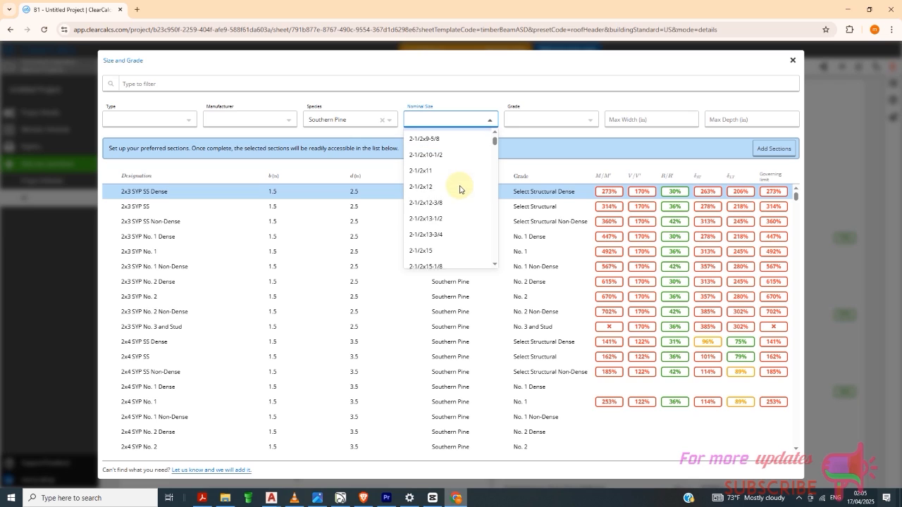
scroll(454, 186, "down", 3)
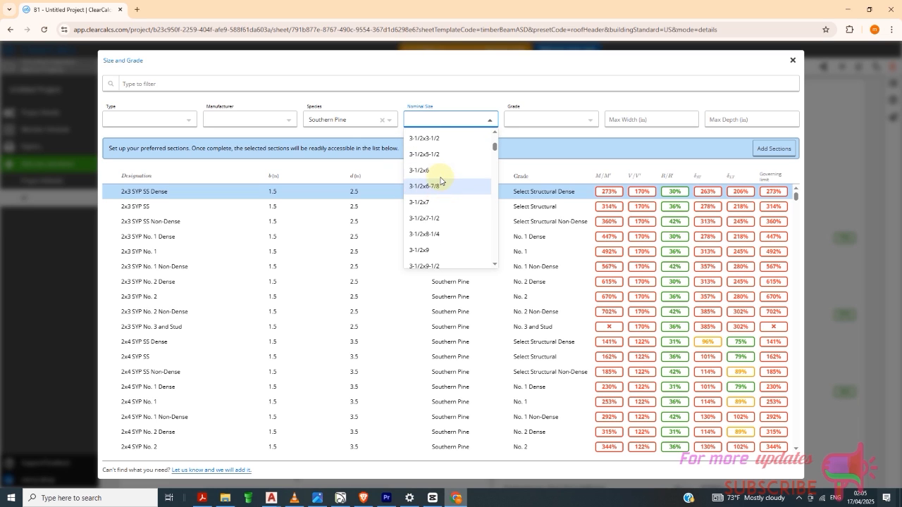
scroll(434, 159, "up", 2)
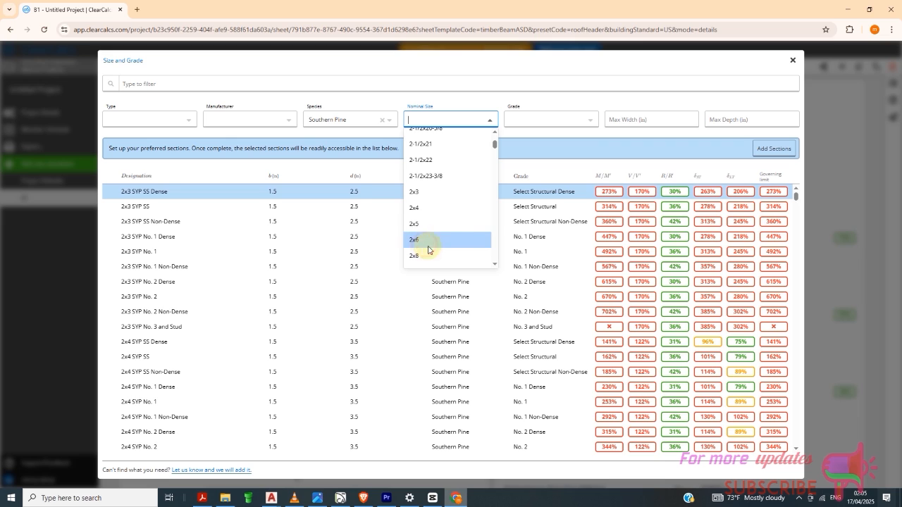
left_click(424, 241)
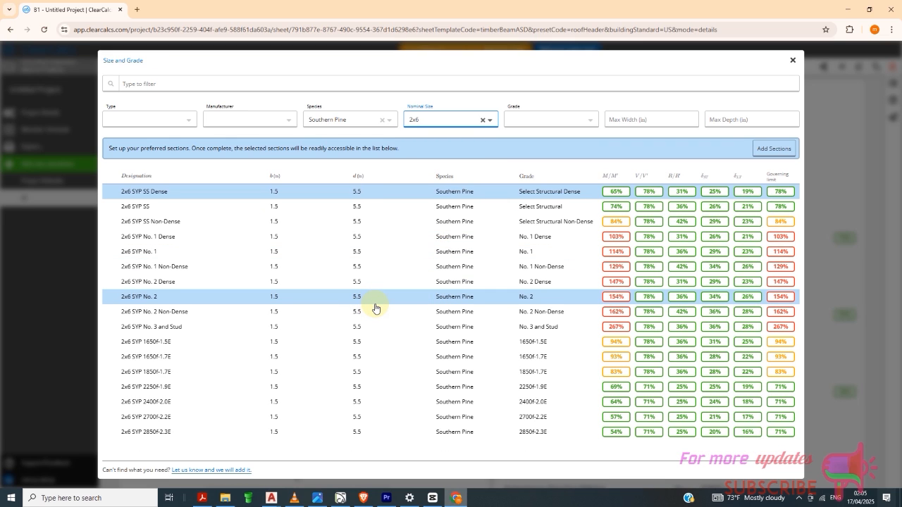
left_click(305, 296)
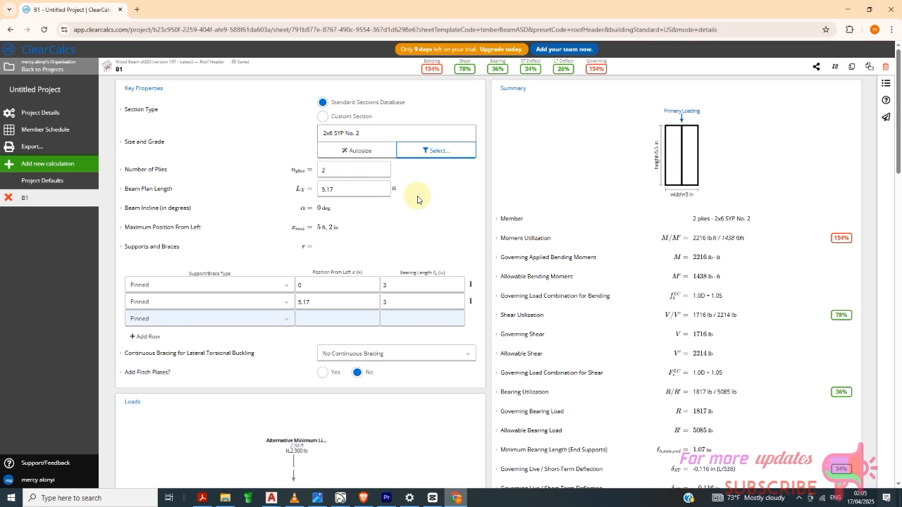
Filter the Southern Pine sections to nominal size 2x8 and try 2x8 SYP No. 2 for the header
left_click(434, 161)
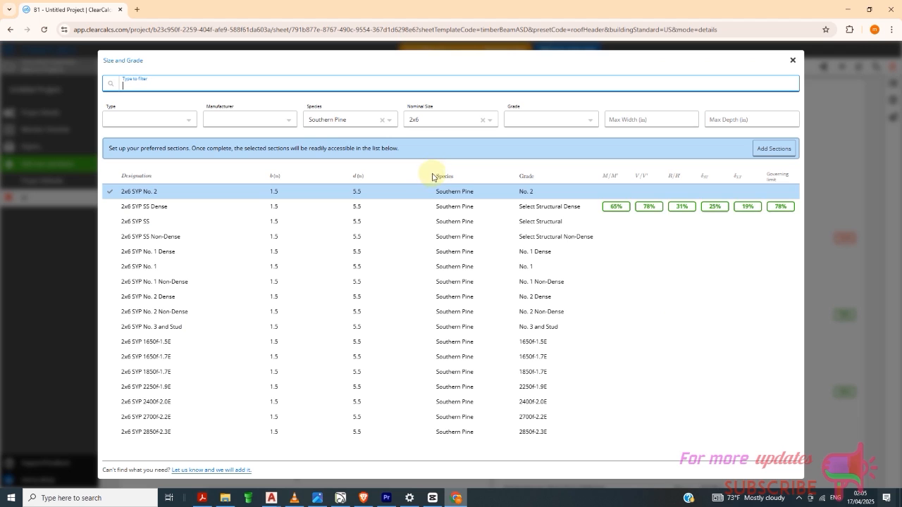
left_click(490, 121)
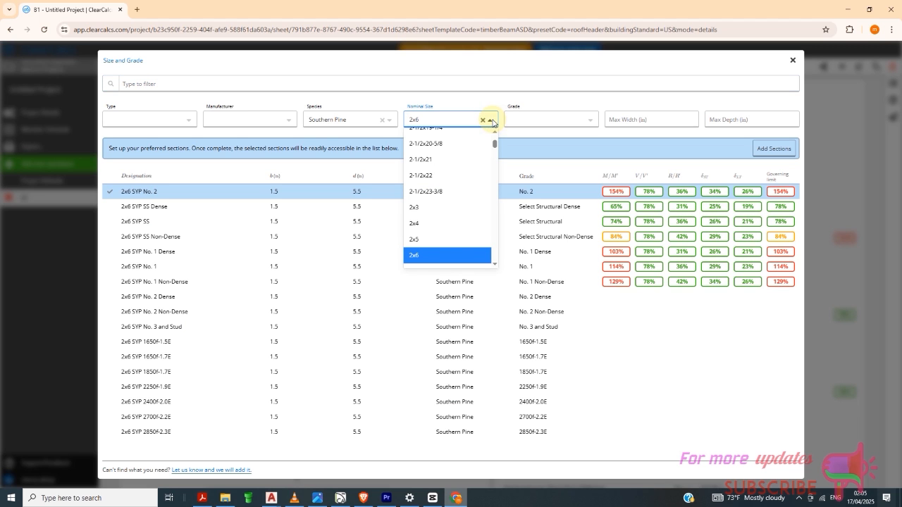
scroll(473, 208, "down", 2)
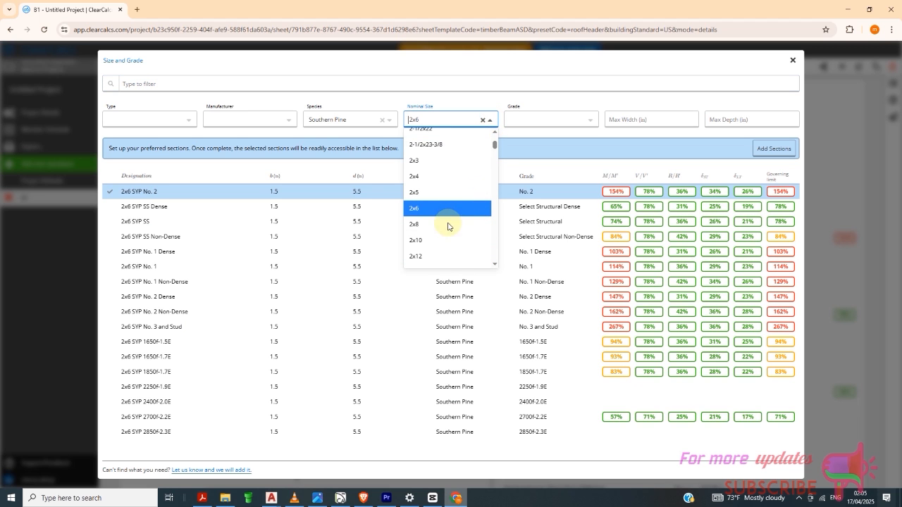
left_click(446, 225)
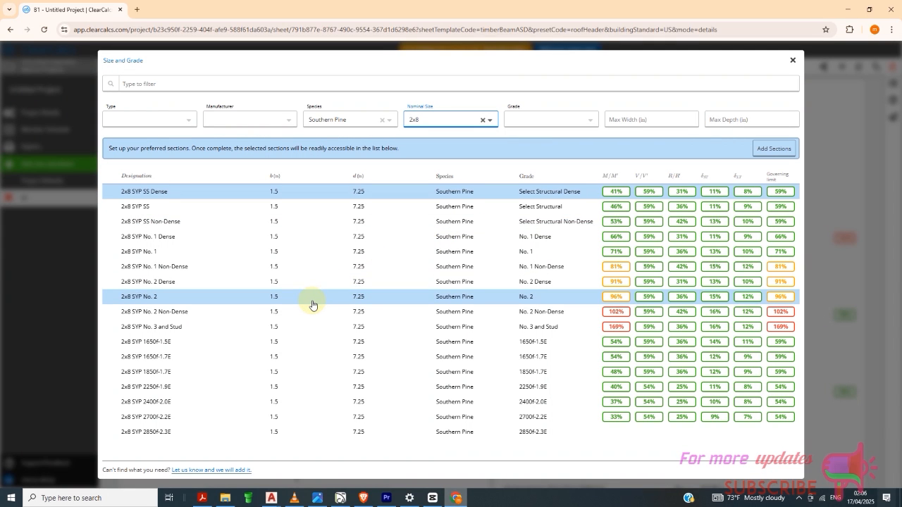
left_click(387, 298)
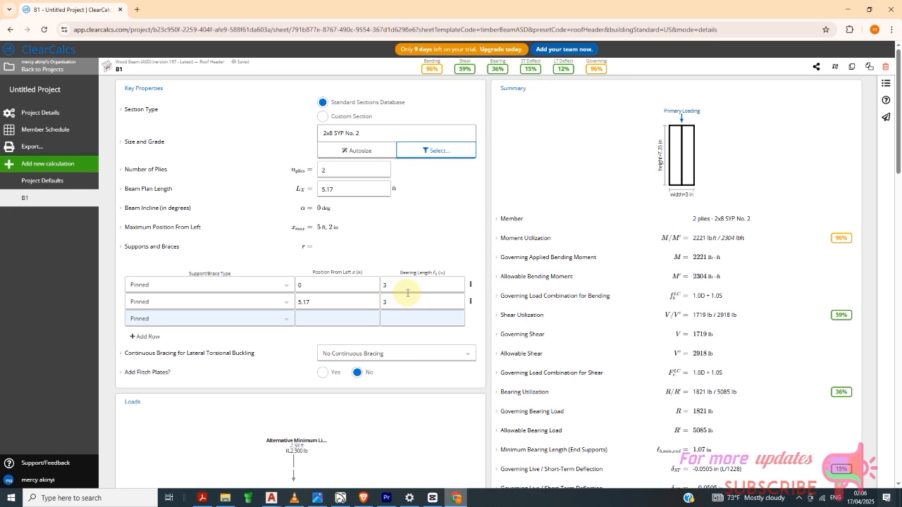
Set the Roof Load's Ult. Wind Down or Lateral magnitude to 30 psf and recheck its load magnitudes
scroll(398, 240, "down", 5)
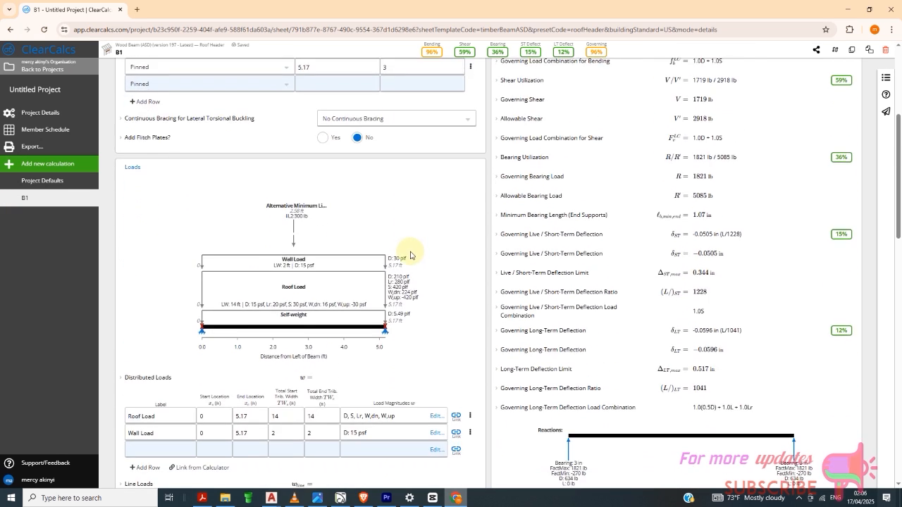
left_click(437, 323)
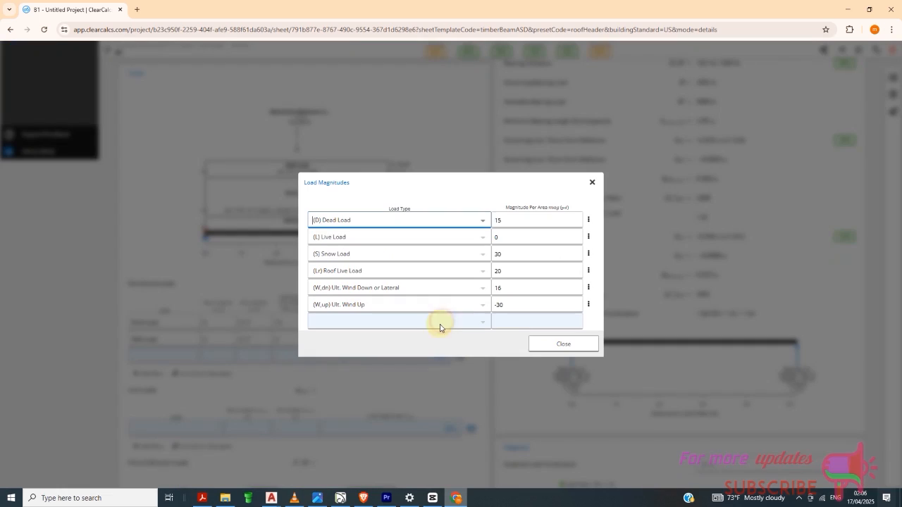
left_click(508, 289)
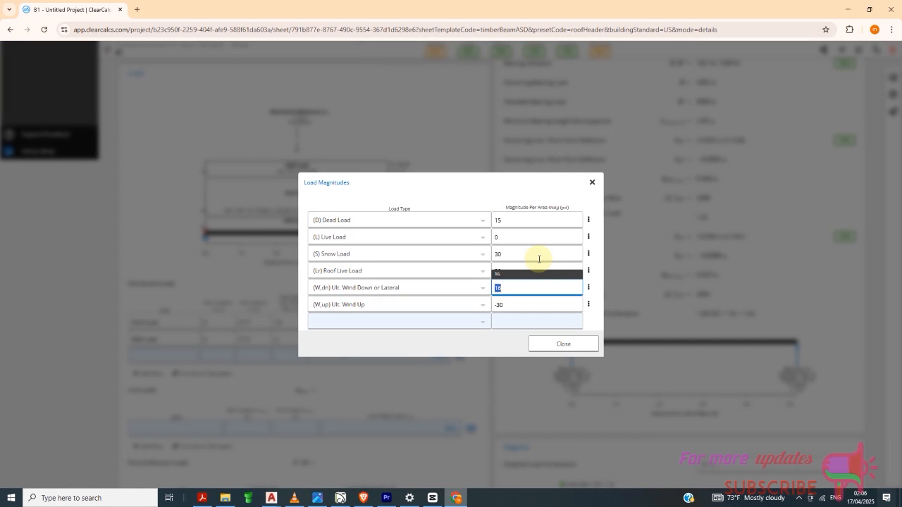
type("3")
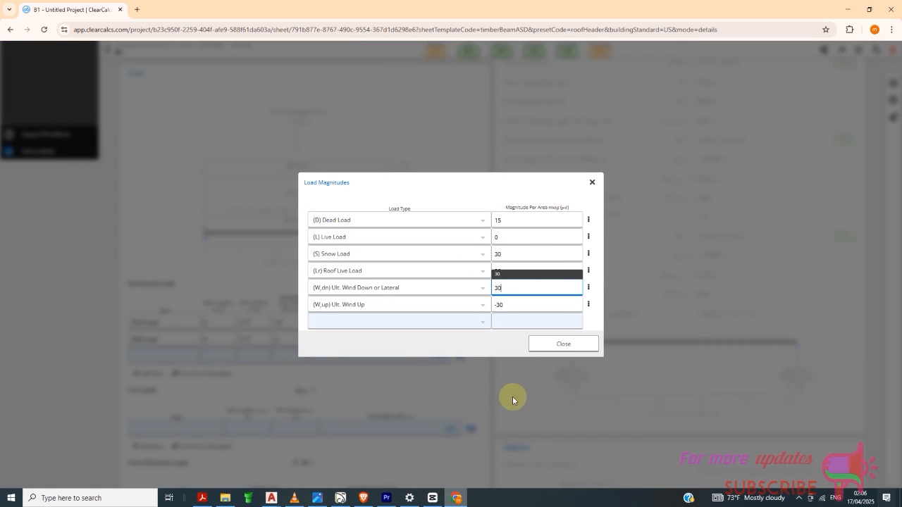
type("0")
left_click(533, 305)
left_click(559, 344)
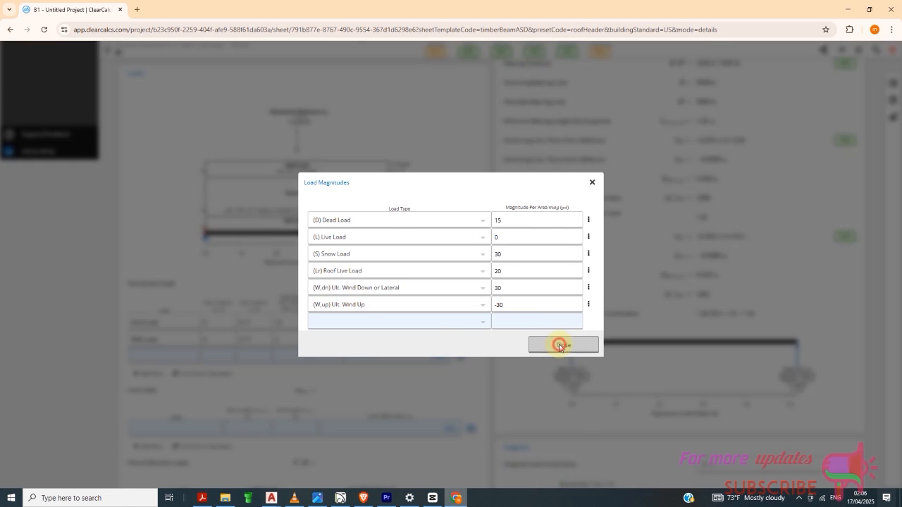
scroll(474, 255, "down", 2)
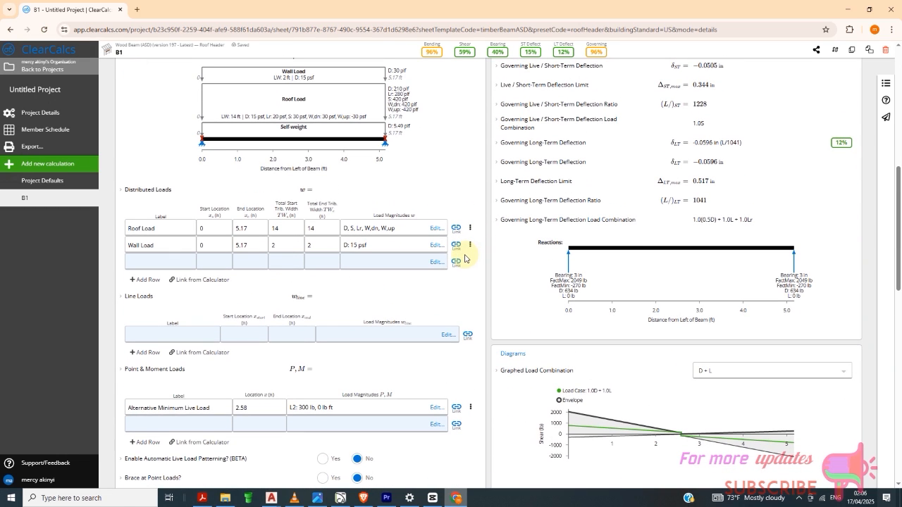
left_click(436, 231)
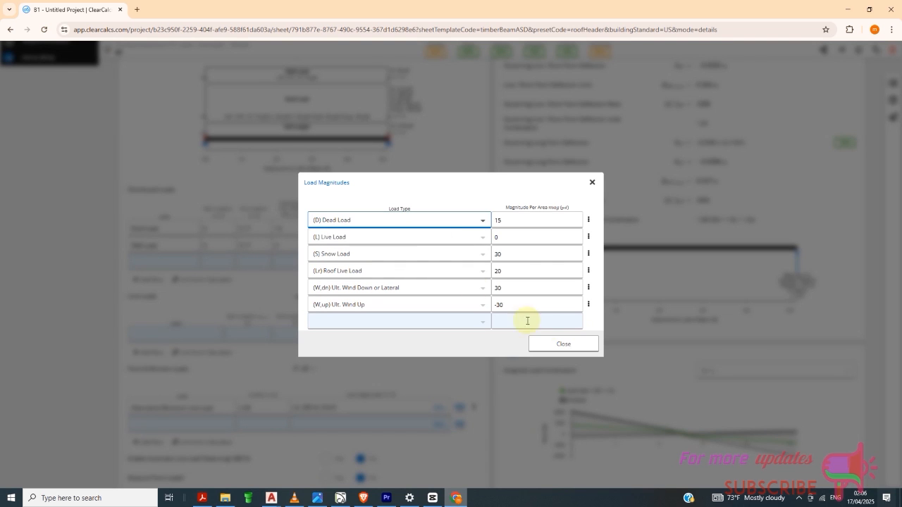
left_click(563, 343)
Filter the Southern Pine sections to nominal size 2x10 and assign 2x10 SYP No. 2 to the header
scroll(425, 271, "up", 5)
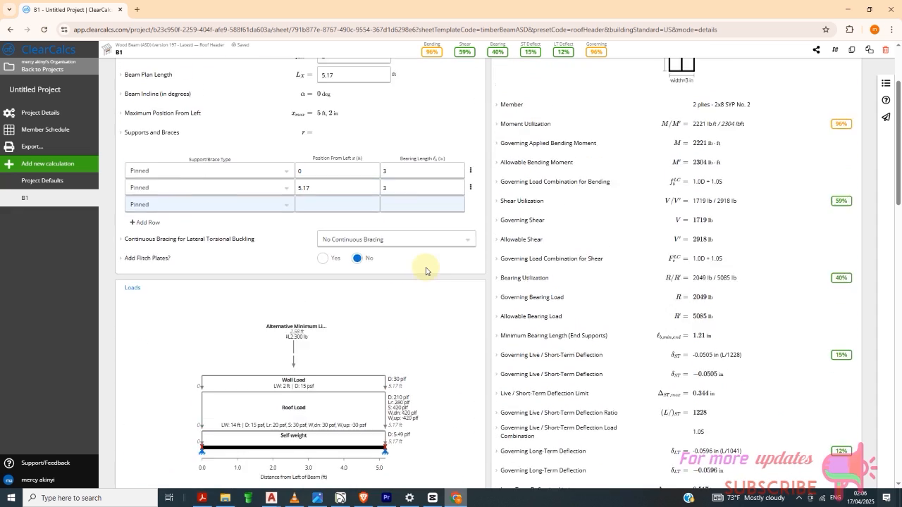
scroll(426, 272, "up", 2)
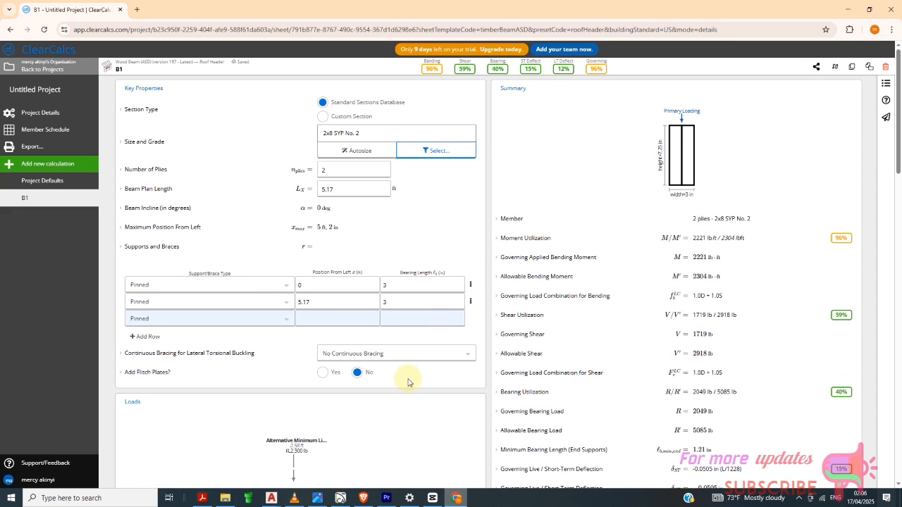
left_click(459, 153)
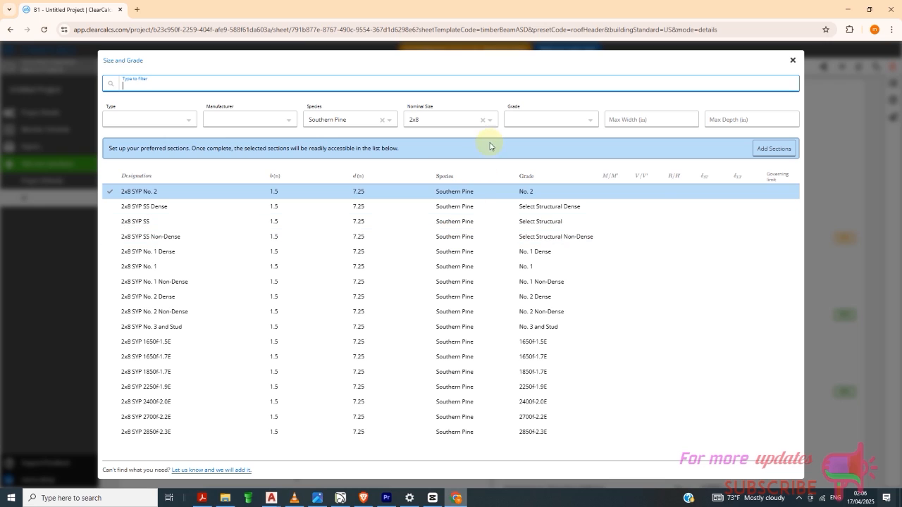
left_click(490, 119)
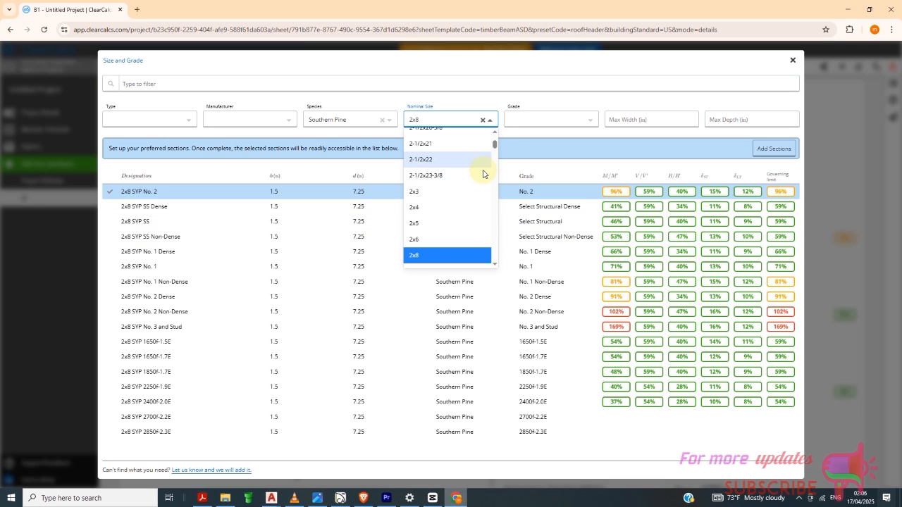
scroll(454, 225, "down", 2)
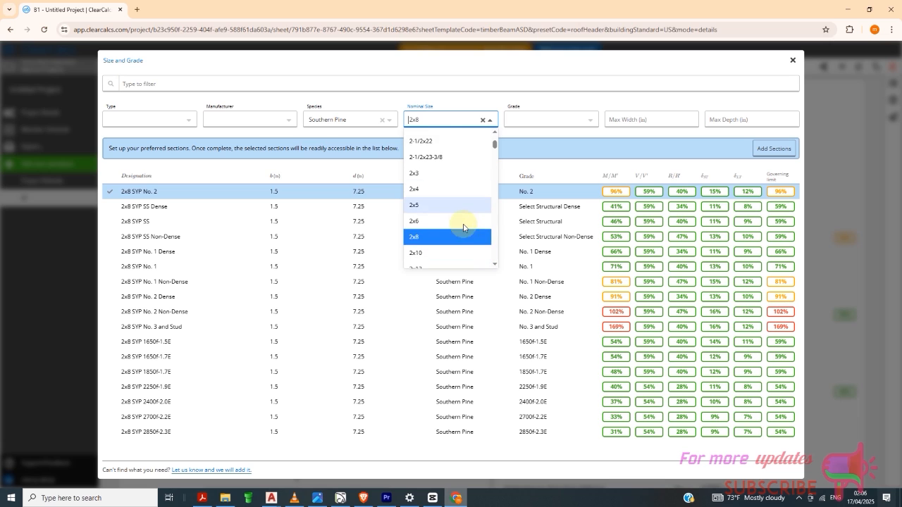
left_click(455, 225)
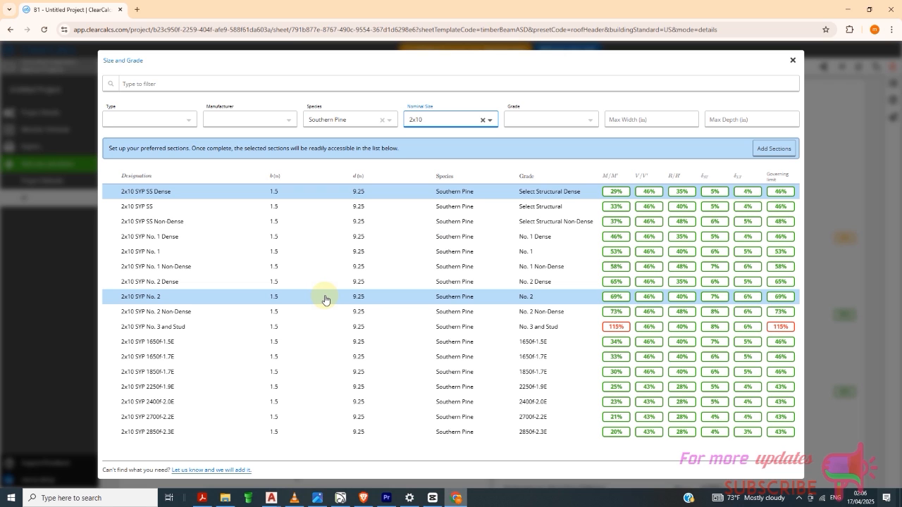
left_click(324, 301)
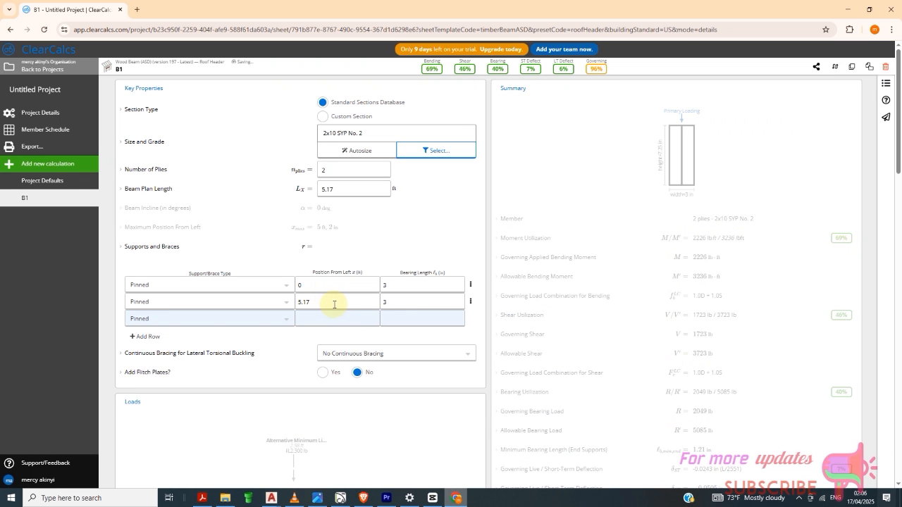
Review the header's loads and diagrams, and switch to the Framing, Ceiling Plan View in Chief Architect
scroll(373, 302, "down", 5)
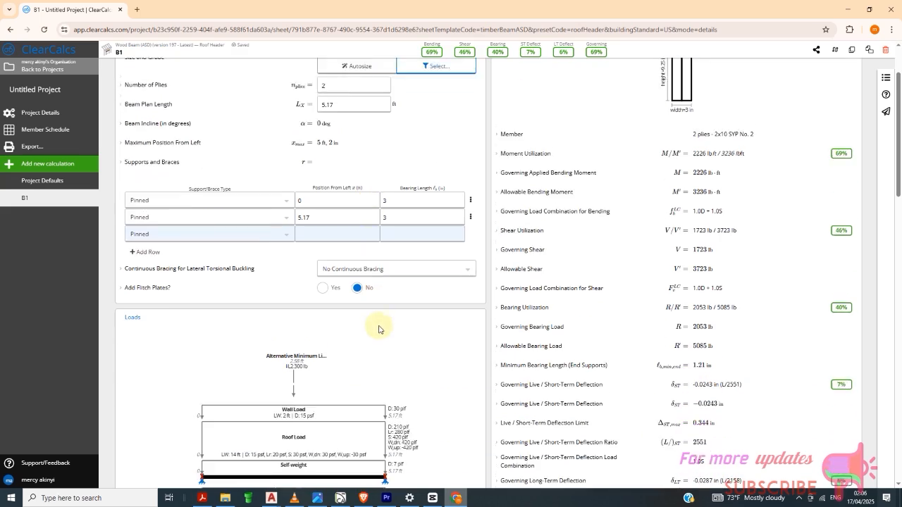
scroll(383, 317, "down", 1)
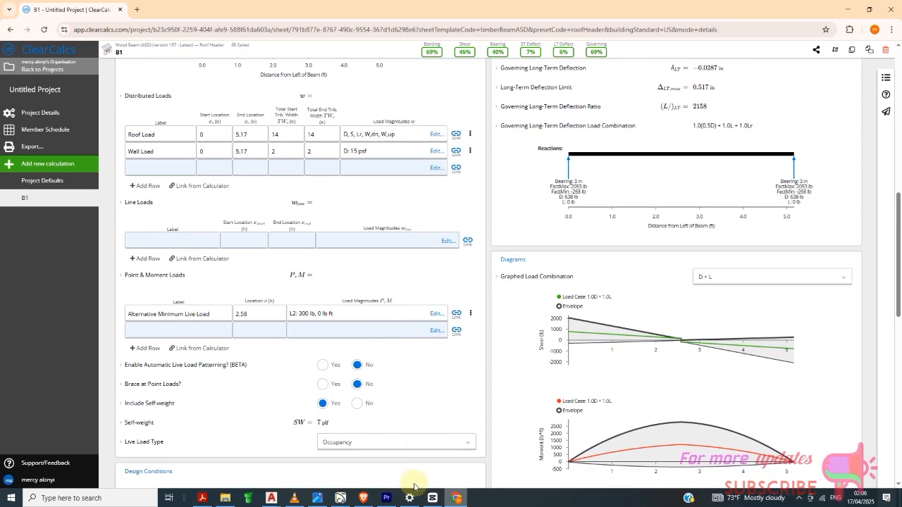
left_click(433, 497)
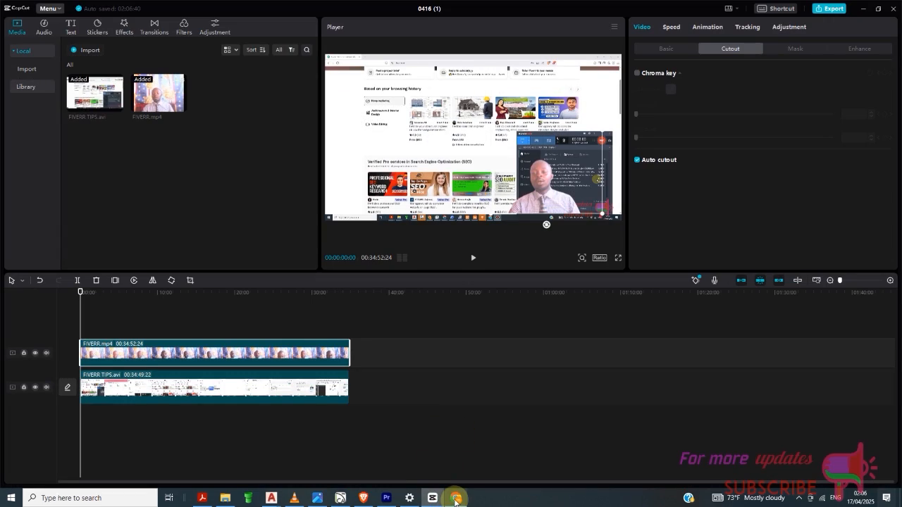
left_click(456, 497)
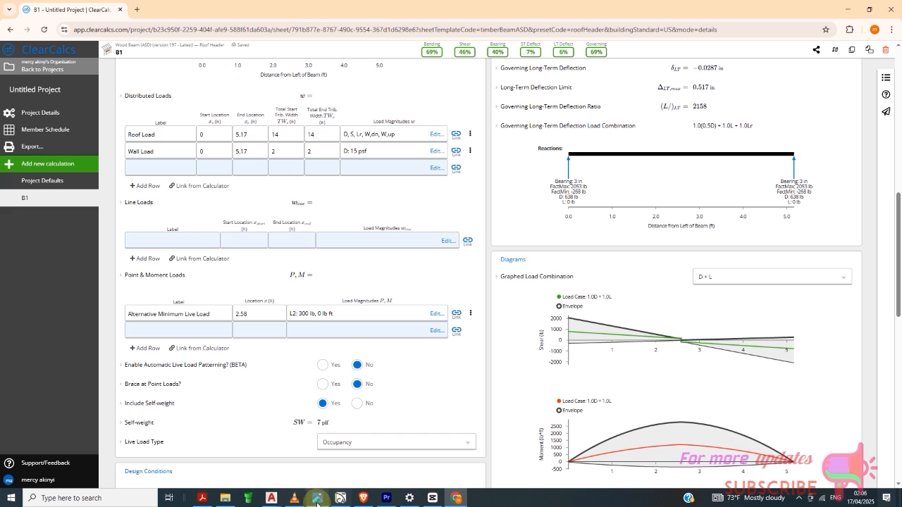
left_click(341, 499)
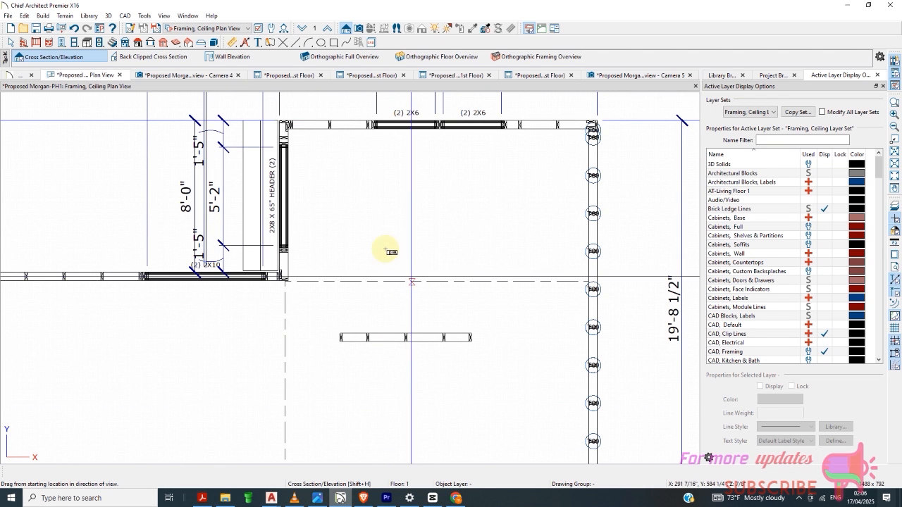
Examine the header labels and opening widths along the exterior walls of the framing plan
scroll(376, 209, "up", 3)
scroll(379, 212, "down", 2)
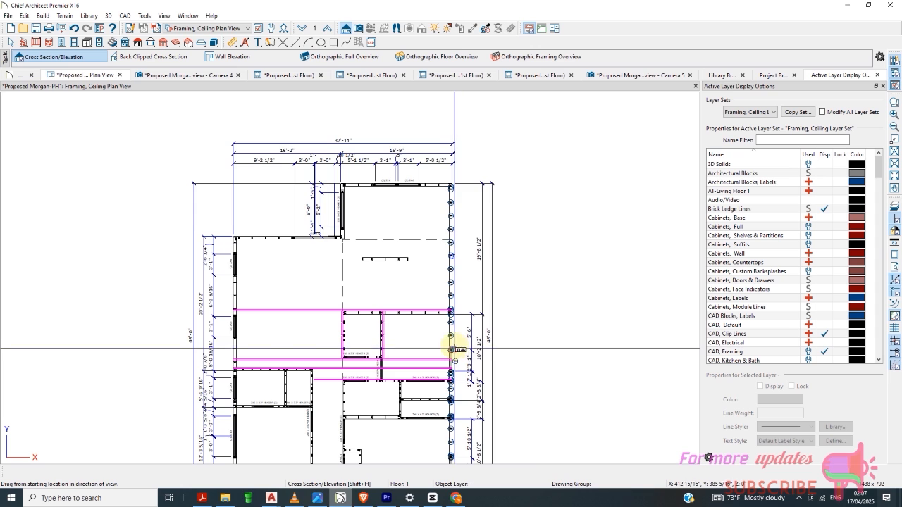
scroll(449, 229, "down", 1)
scroll(362, 195, "up", 3)
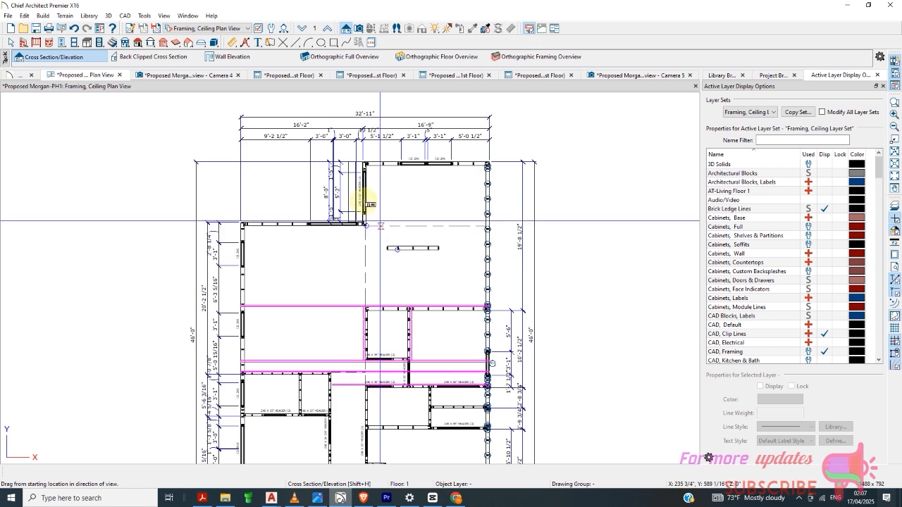
scroll(427, 121, "up", 4)
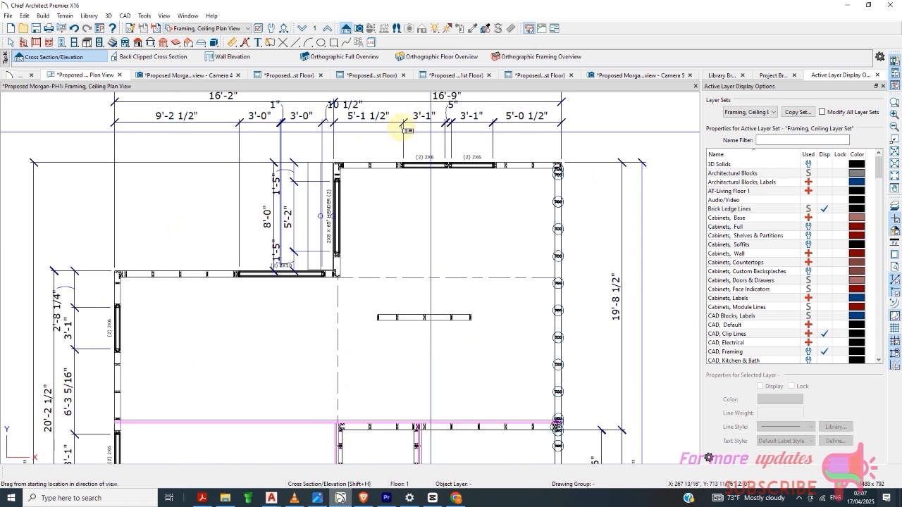
scroll(427, 119, "up", 3)
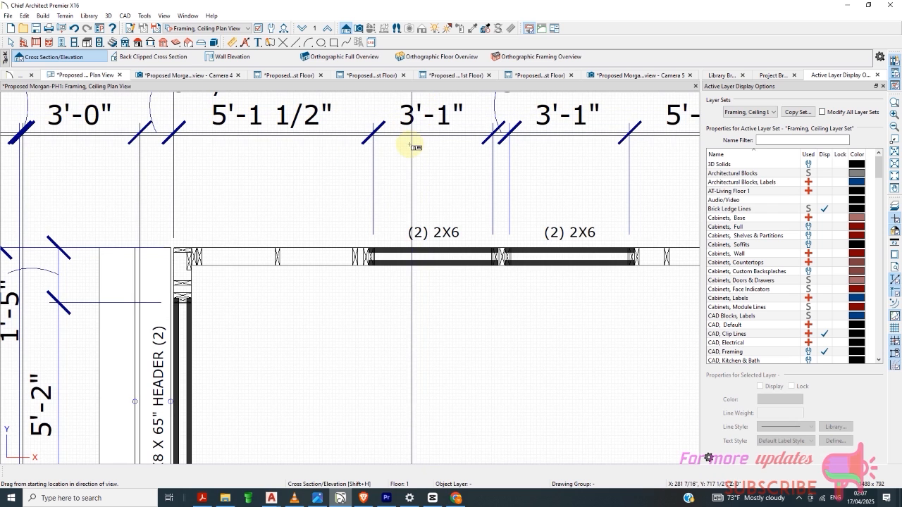
scroll(414, 146, "down", 2)
scroll(425, 179, "down", 3)
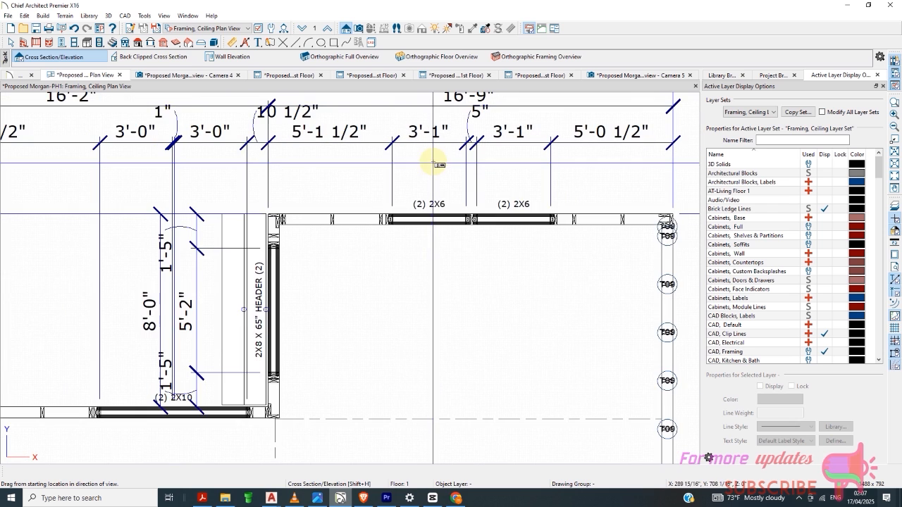
scroll(397, 222, "down", 5)
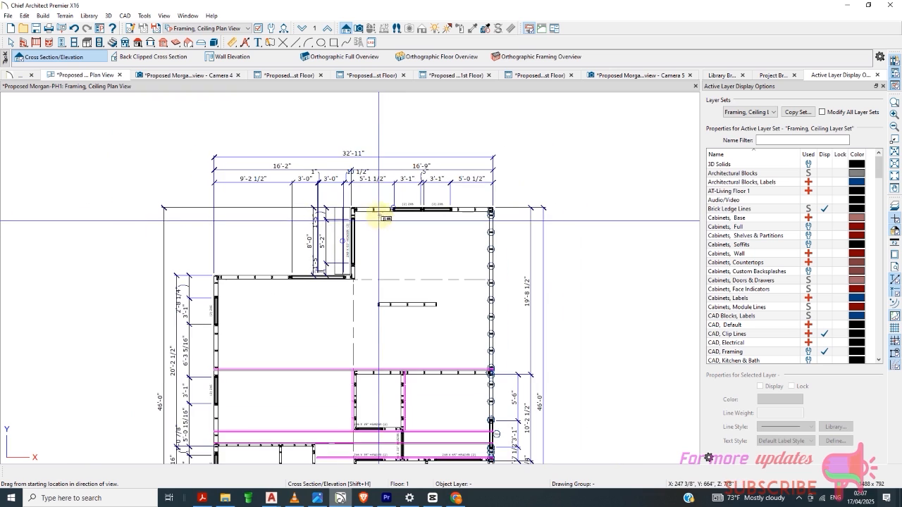
scroll(324, 421, "up", 5)
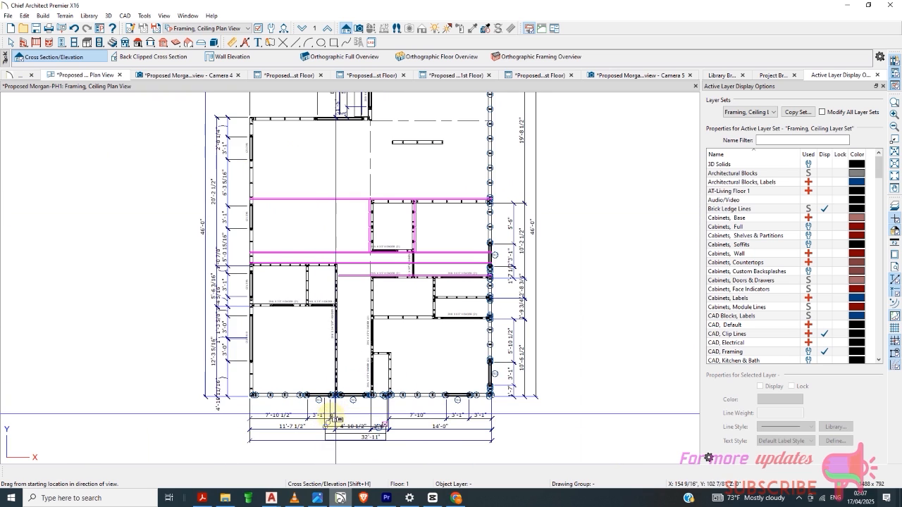
scroll(375, 385, "down", 1)
scroll(376, 384, "up", 1)
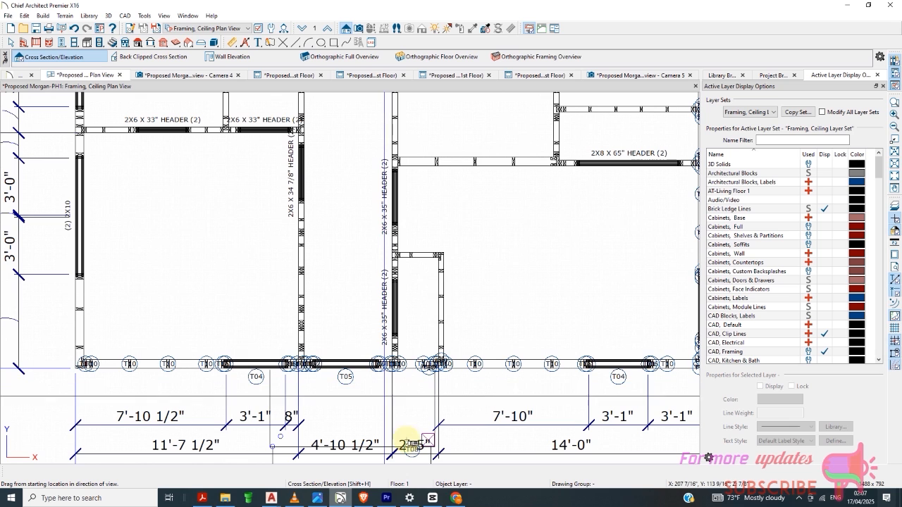
Switch to ClearCalcs and set the roof header's beam plan length to 3 ft + 2 in
left_click(451, 499)
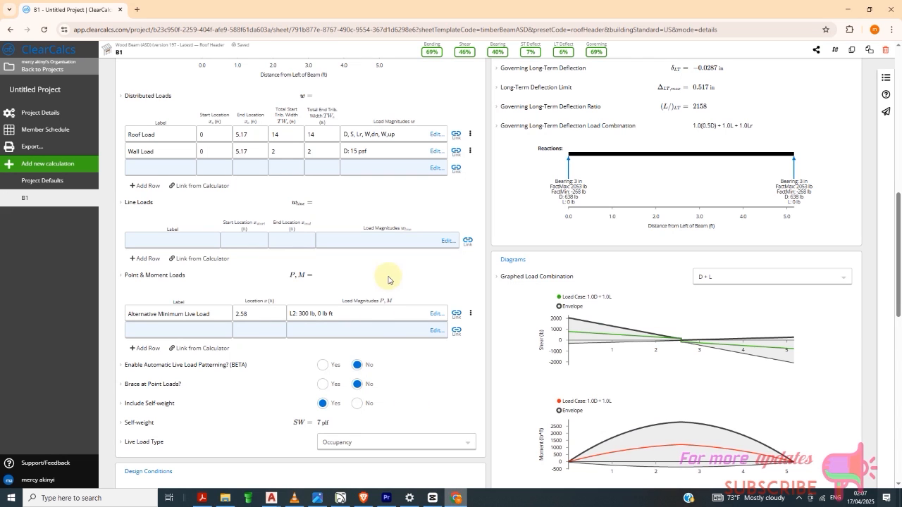
scroll(388, 280, "up", 8)
left_click(345, 196)
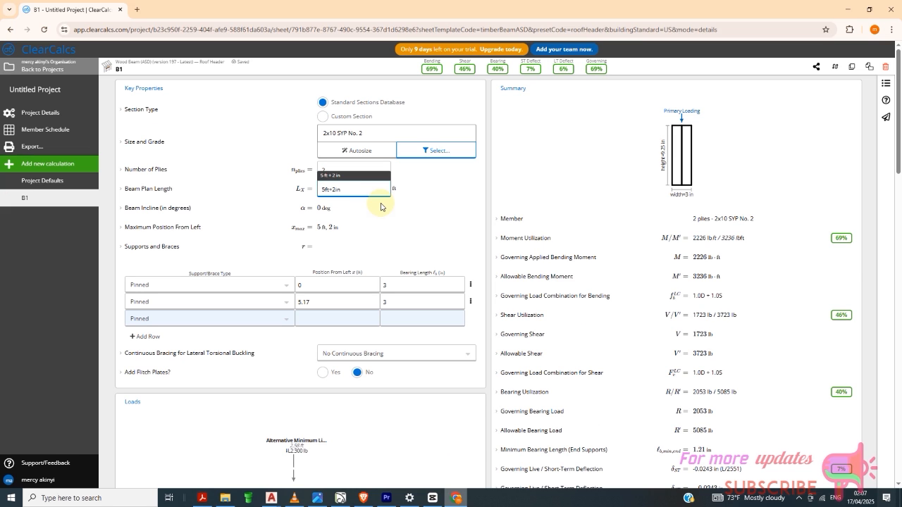
key("BackSpace")
type("3")
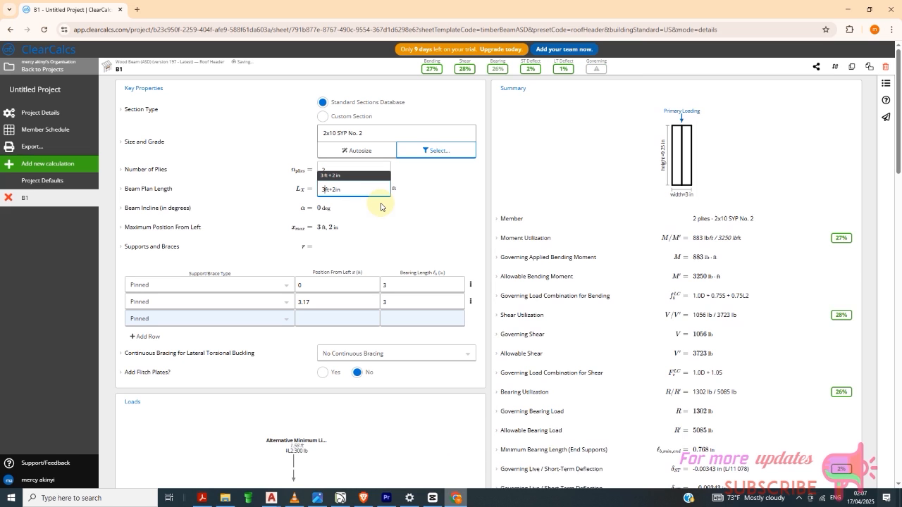
Filter the Southern Pine sections to nominal size 2x6 and assign 2x6 SYP No. 2 to the header
left_click(426, 150)
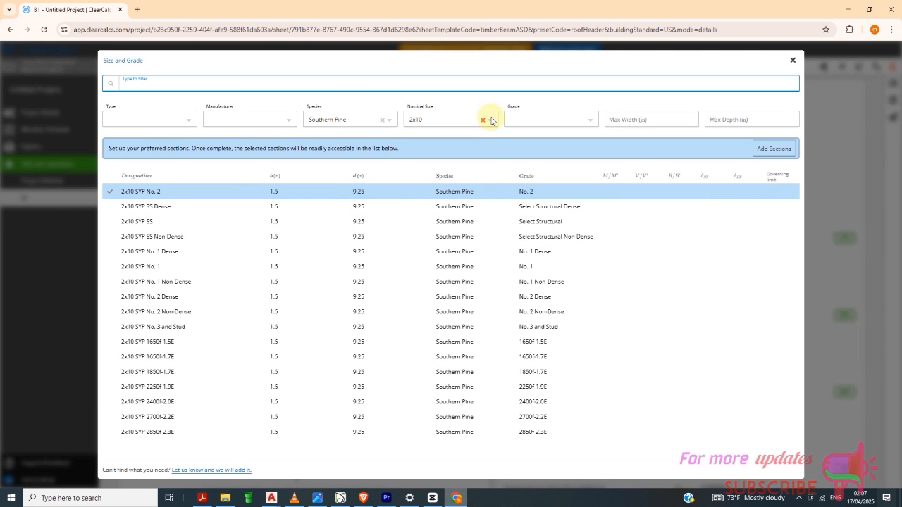
left_click(486, 120)
left_click(451, 222)
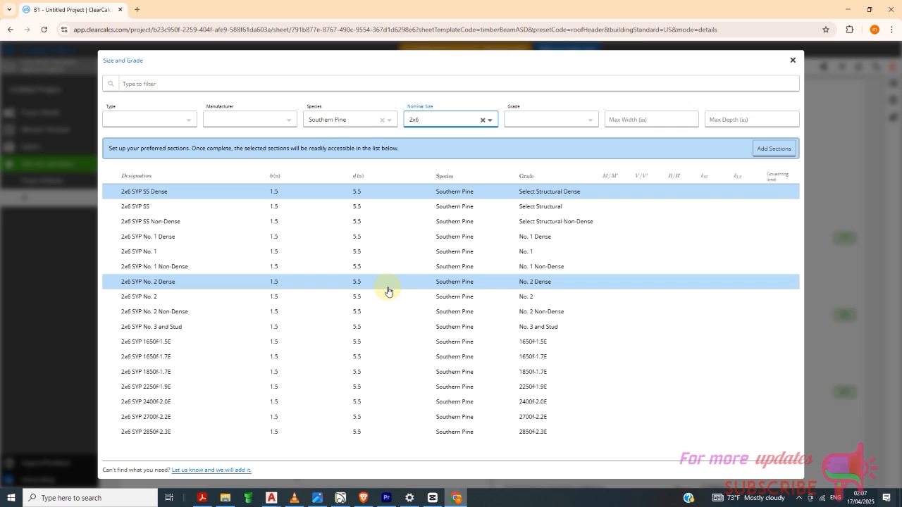
left_click(356, 305)
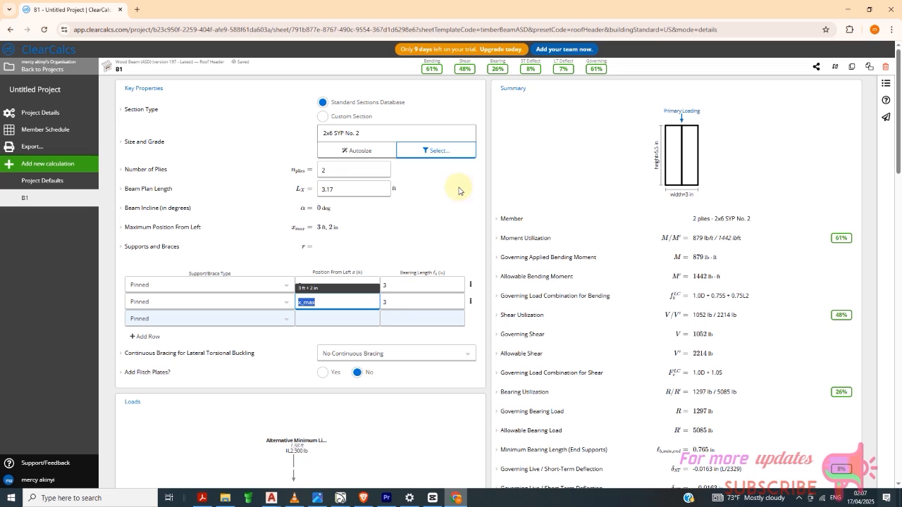
scroll(488, 197, "down", 2)
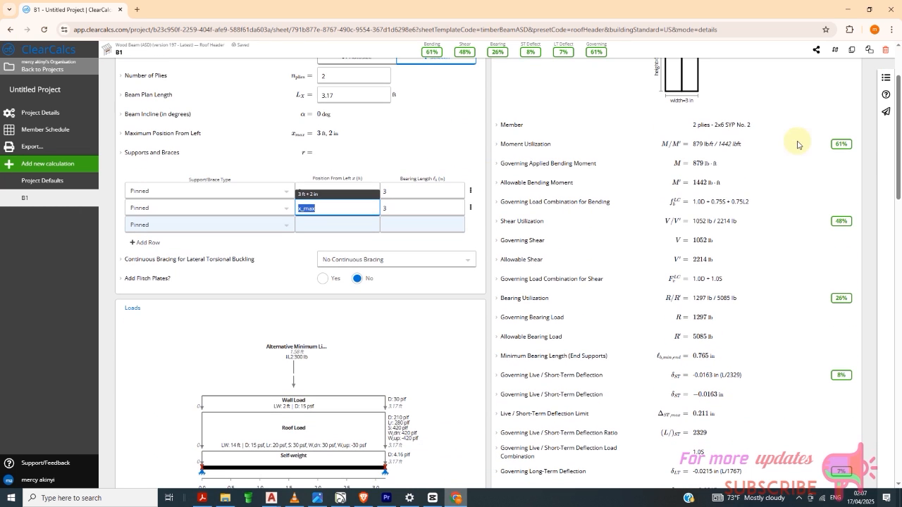
Export the project as an A4 PDF in Detailed print mode, including the member schedule, project defaults and B1
left_click(156, 184)
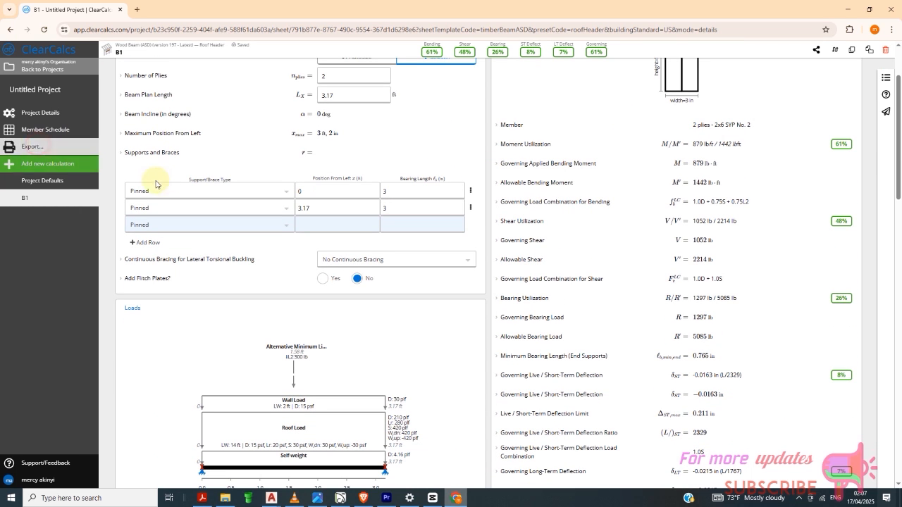
left_click(32, 146)
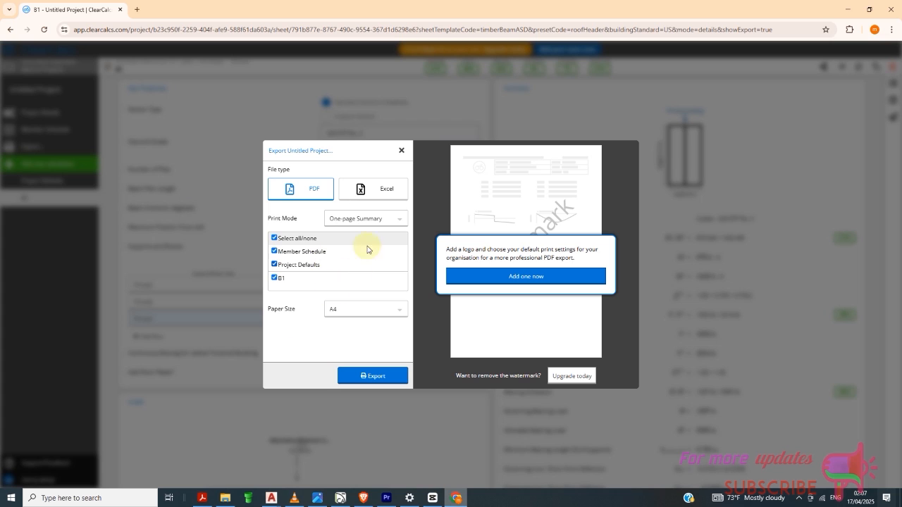
left_click(387, 219)
left_click(367, 260)
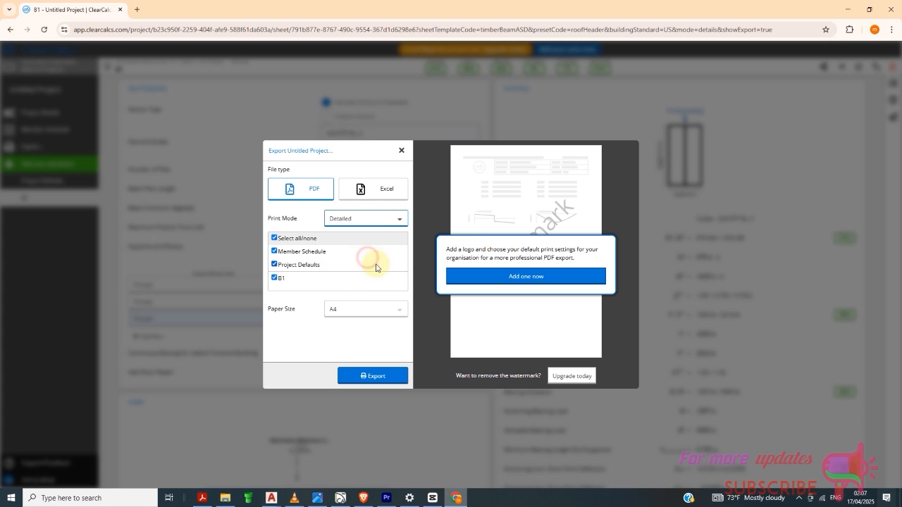
left_click(392, 219)
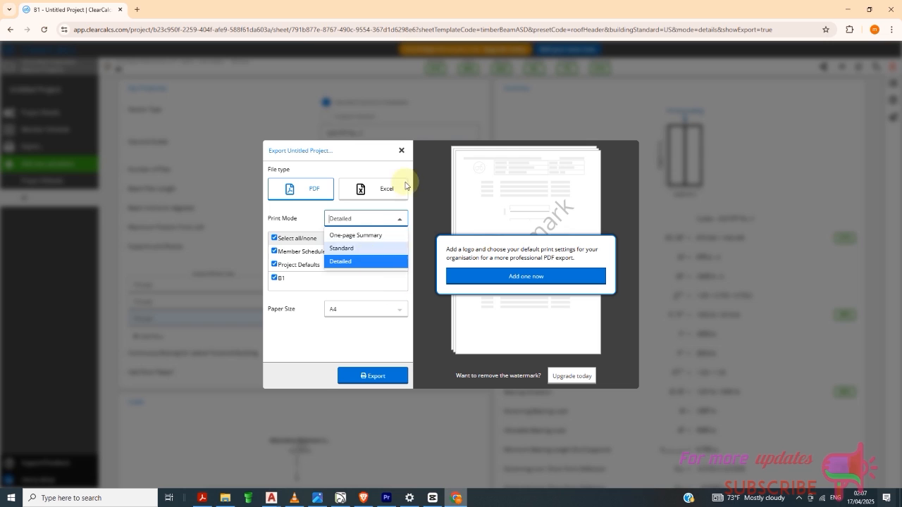
left_click(368, 375)
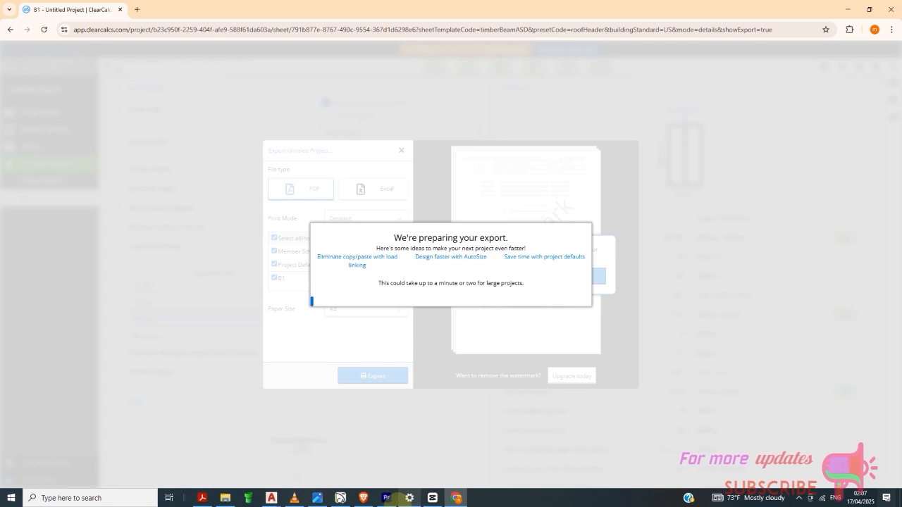
Switch to AutoCAD and look over the WALL FRAMING.dwg drawing
mouse_move(271, 500)
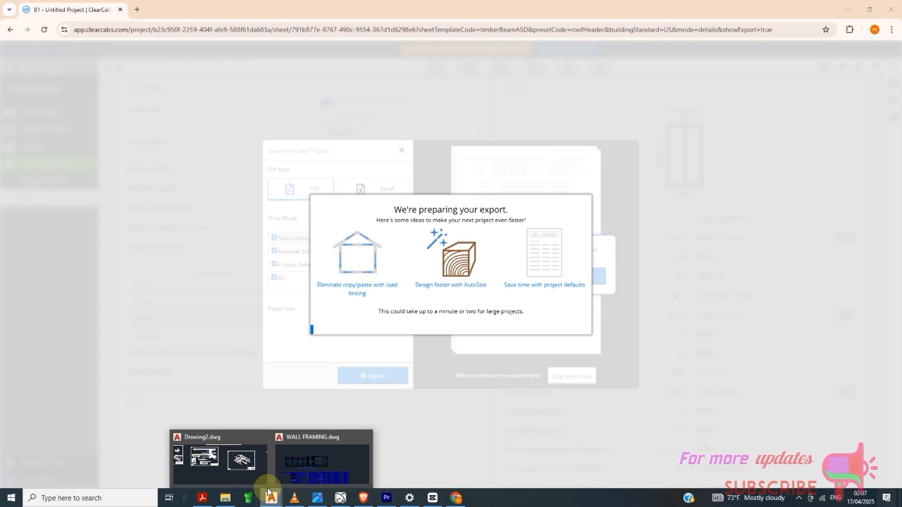
left_click(308, 470)
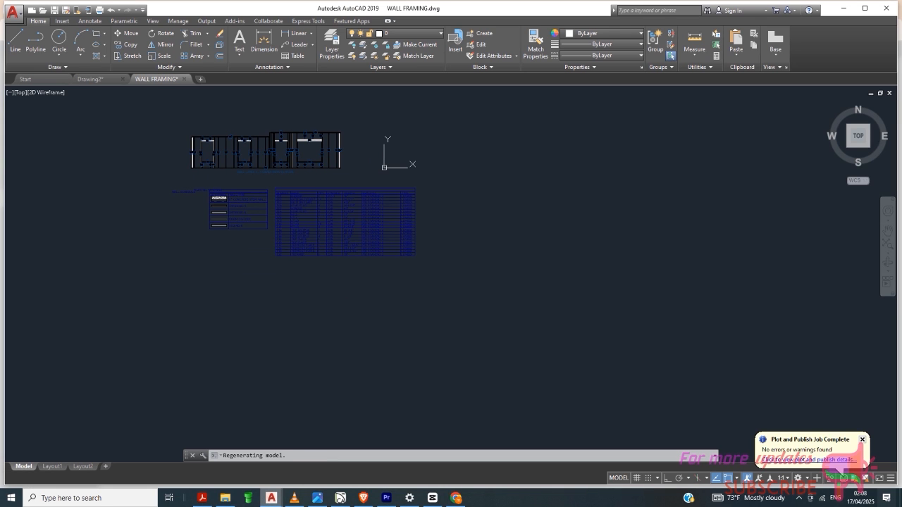
scroll(242, 150, "down", 2)
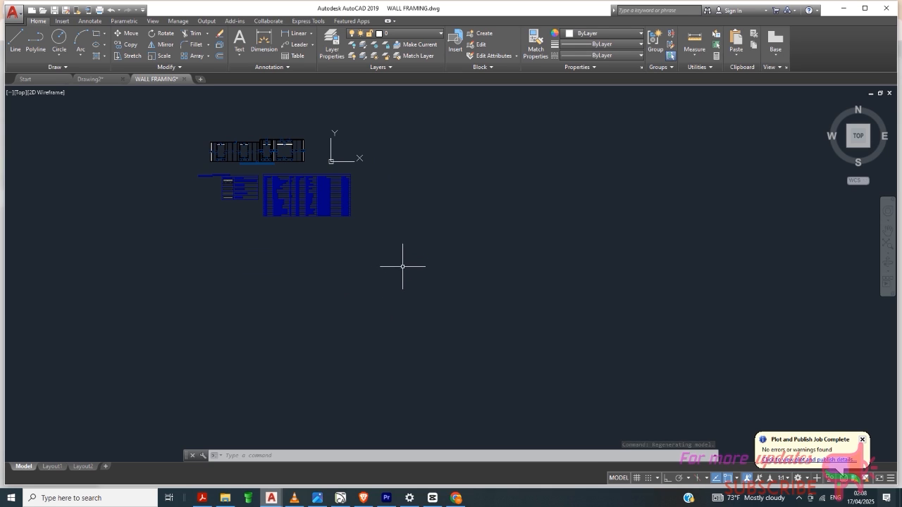
mouse_move(455, 499)
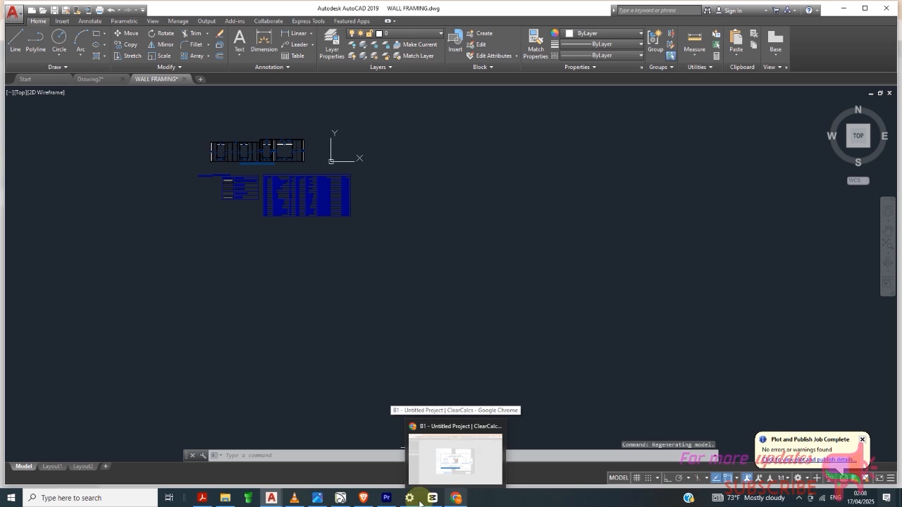
mouse_move(271, 493)
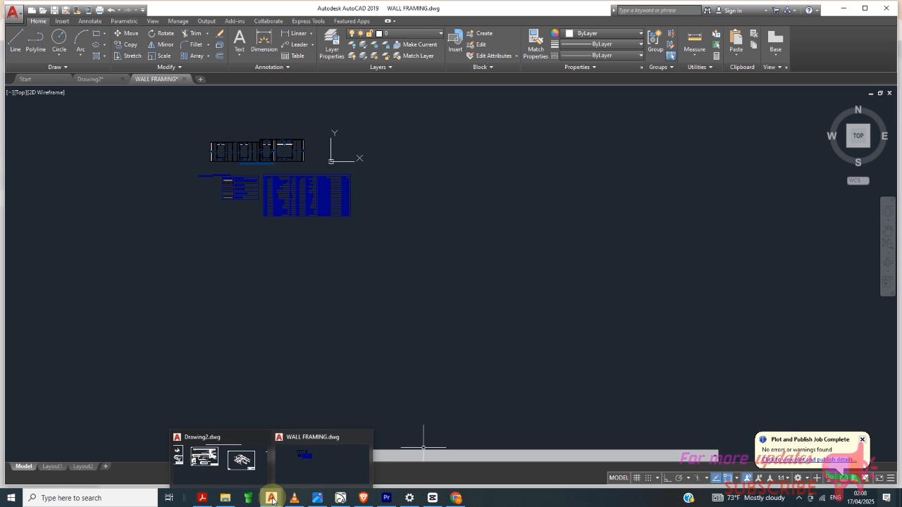
left_click(298, 470)
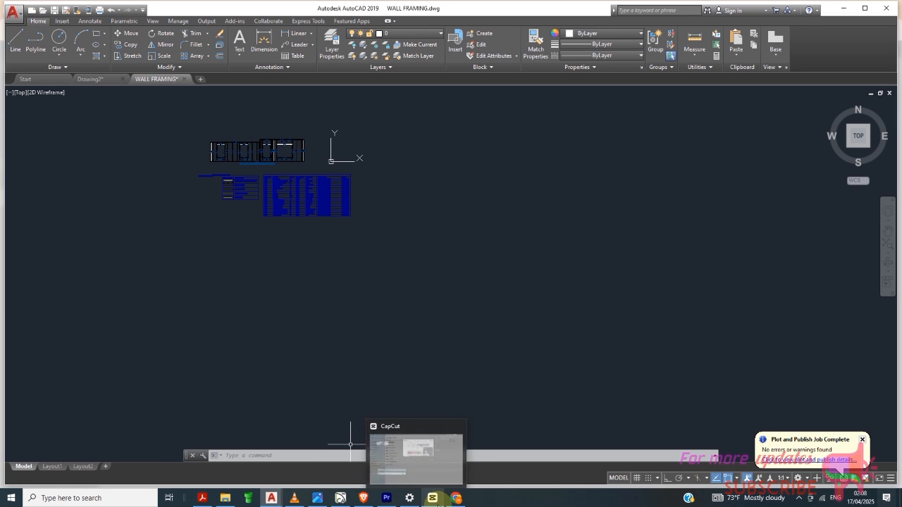
Return to ClearCalcs and review the roof header's key properties, distributed loads and reactions
left_click(445, 498)
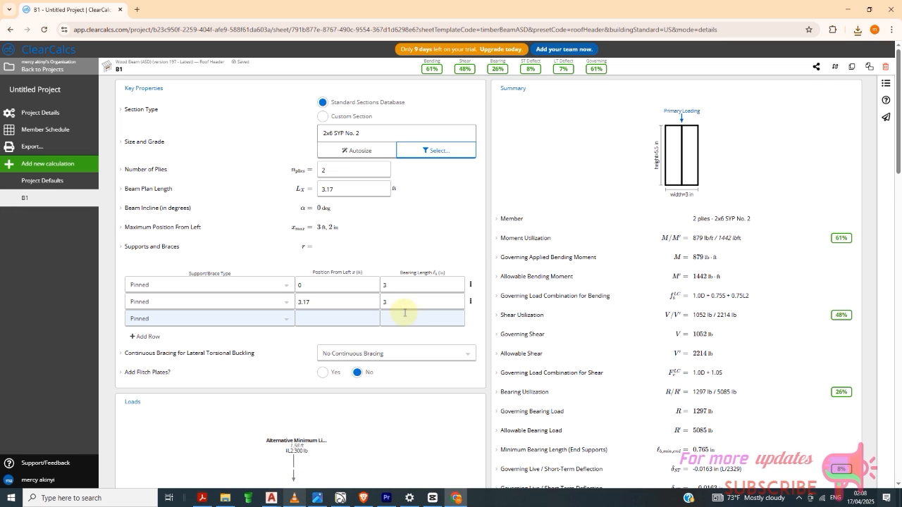
scroll(352, 268, "down", 2)
scroll(330, 190, "up", 2)
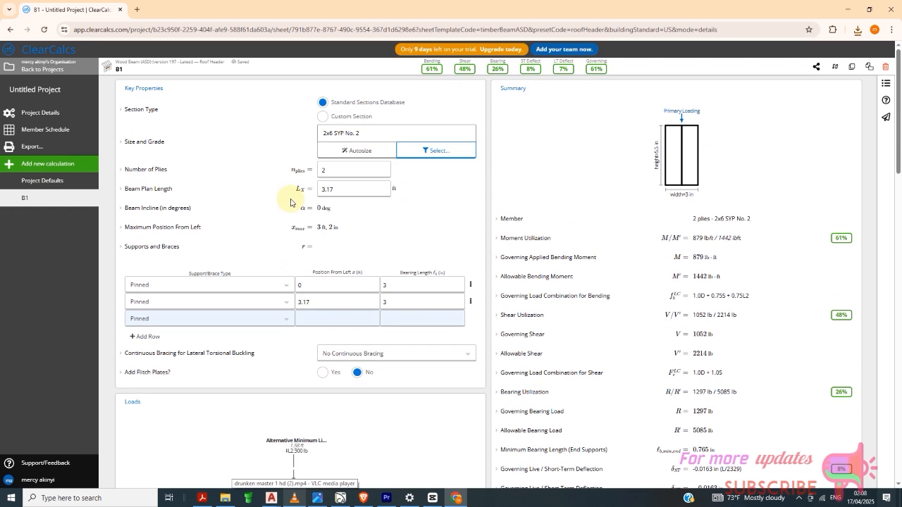
scroll(310, 227, "down", 5)
scroll(372, 258, "down", 2)
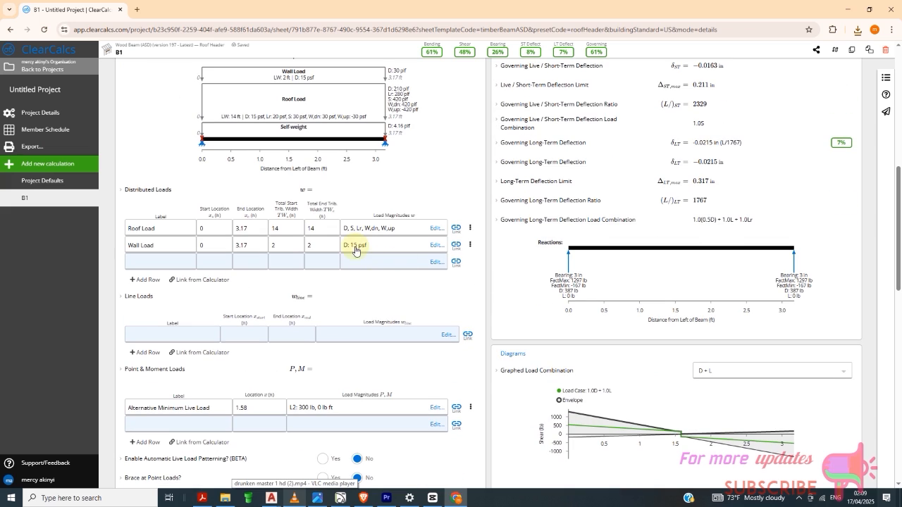
left_click(471, 230)
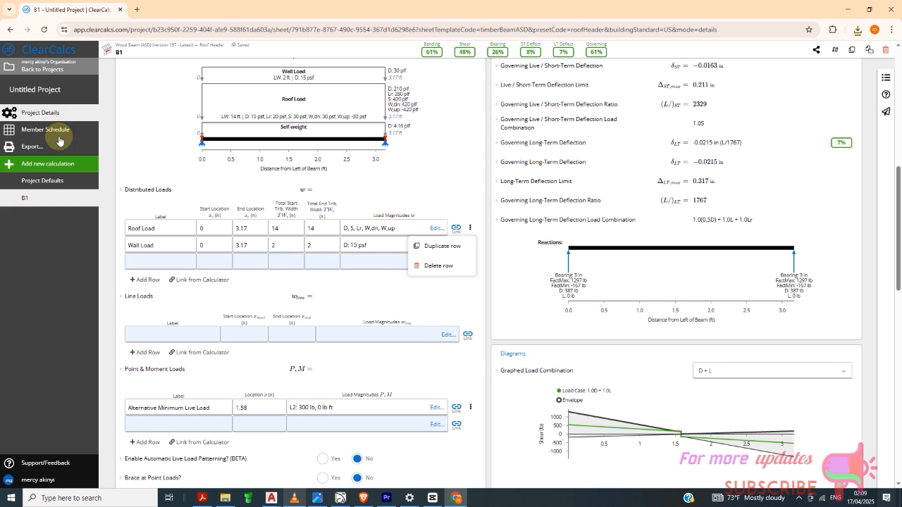
Add a Wood Beam (ASD) Floor Header calculation to the project and set its beam plan length to 3 ft
left_click(55, 162)
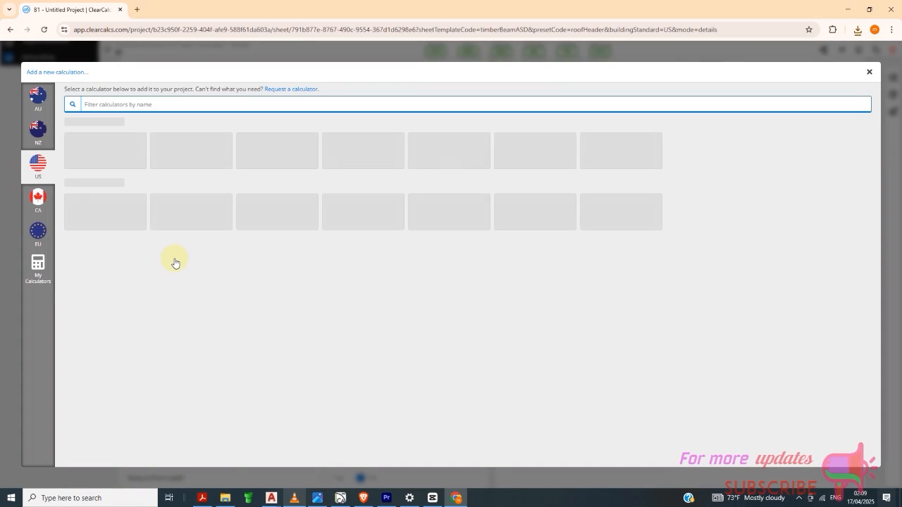
left_click(94, 159)
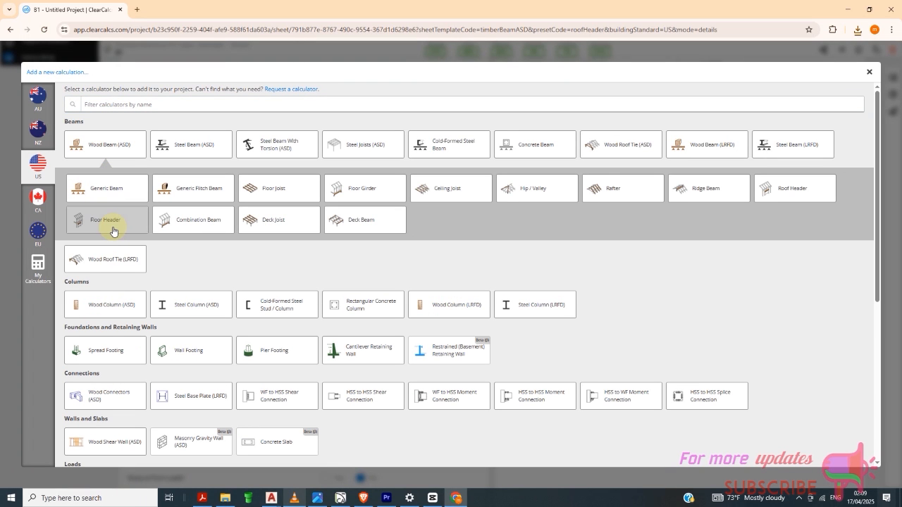
left_click(112, 229)
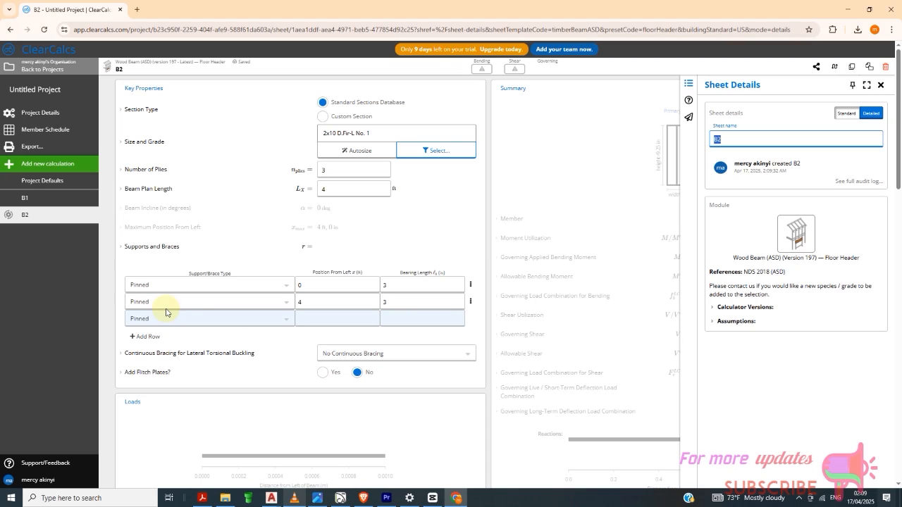
double_click(334, 191)
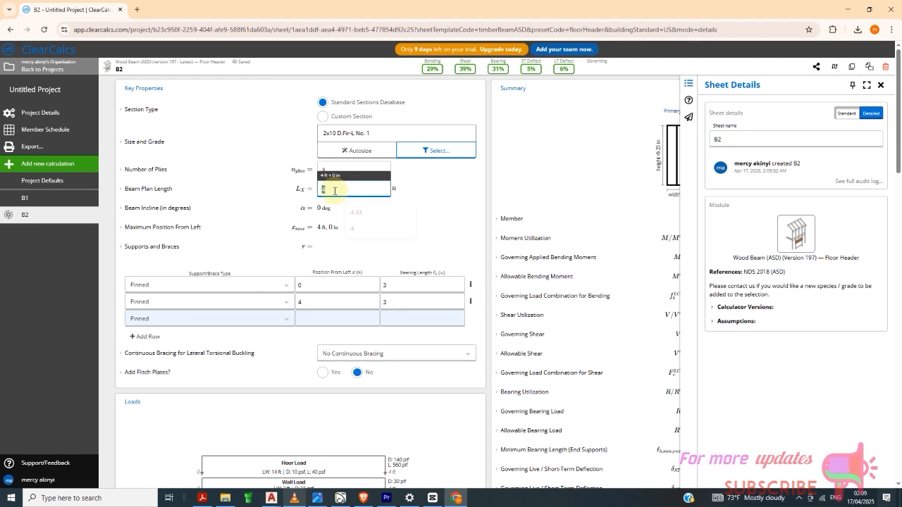
type("3")
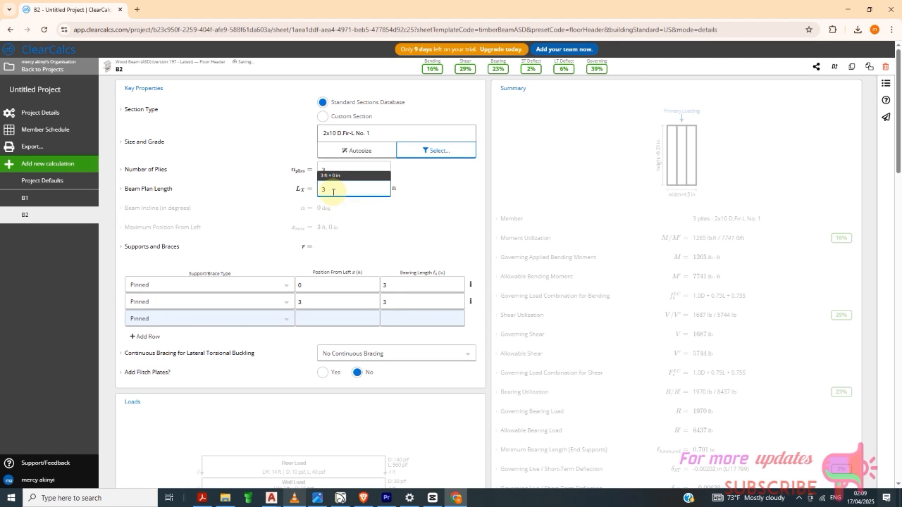
Set the floor header's beam plan length to 3 ft 2 in
type("ft")
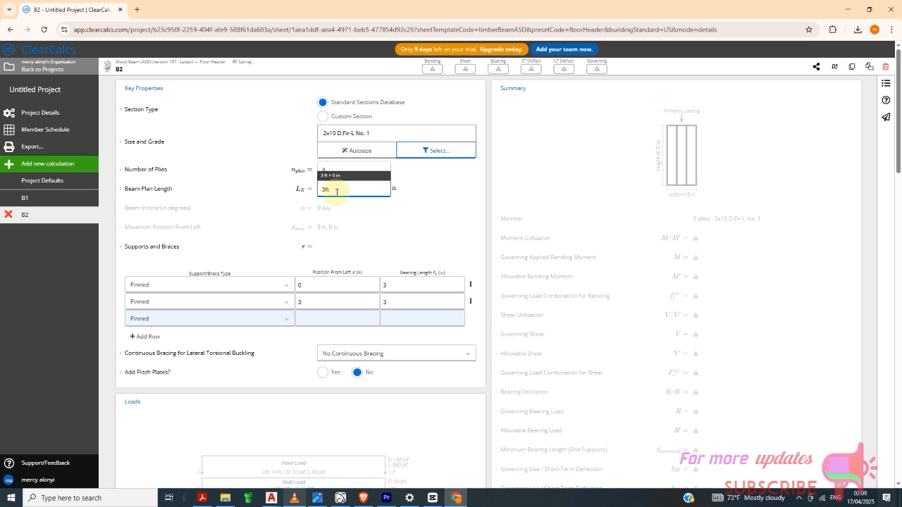
type("+2")
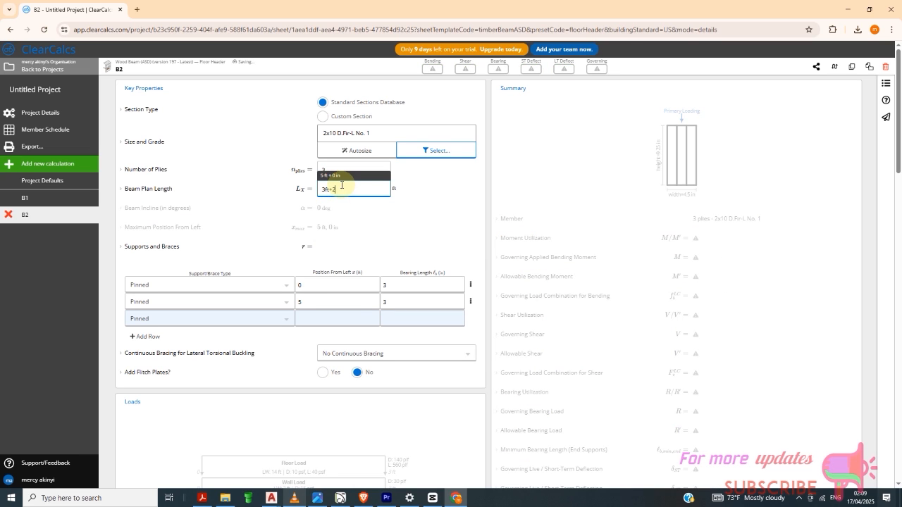
type("\"")
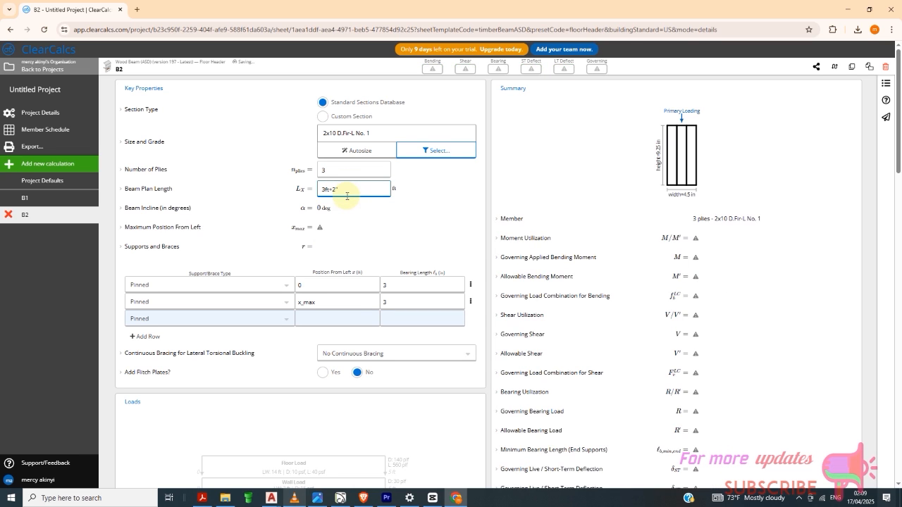
key("BackSpace")
type("in")
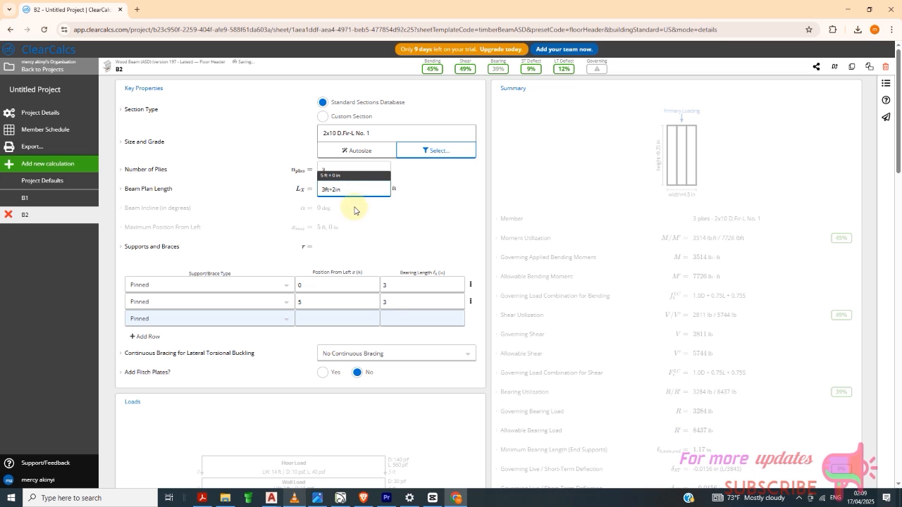
left_click(356, 179)
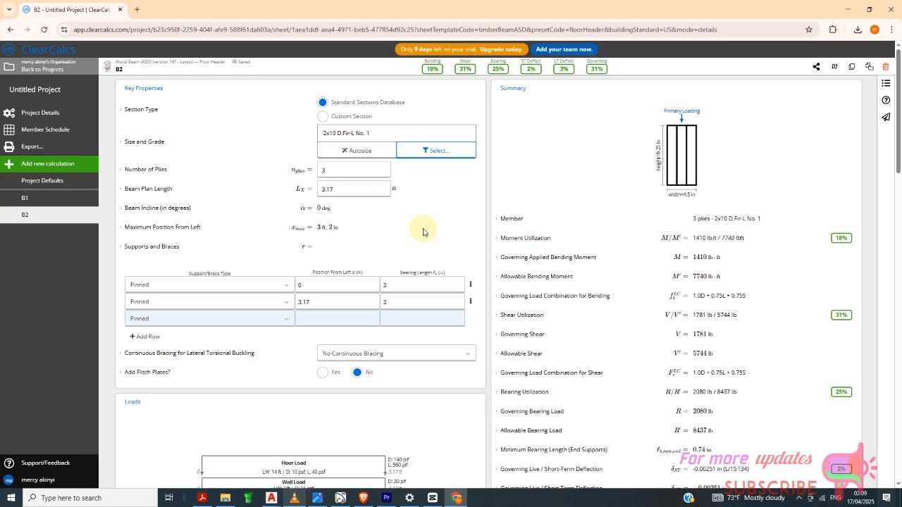
Review the floor header's distributed loads and inspect the Floor Load's dead and live load magnitudes
scroll(401, 261, "down", 5)
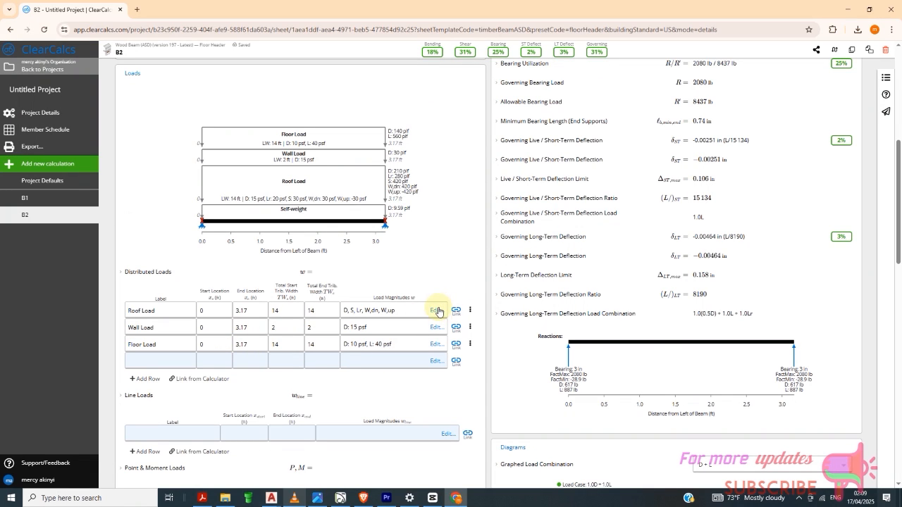
left_click(431, 345)
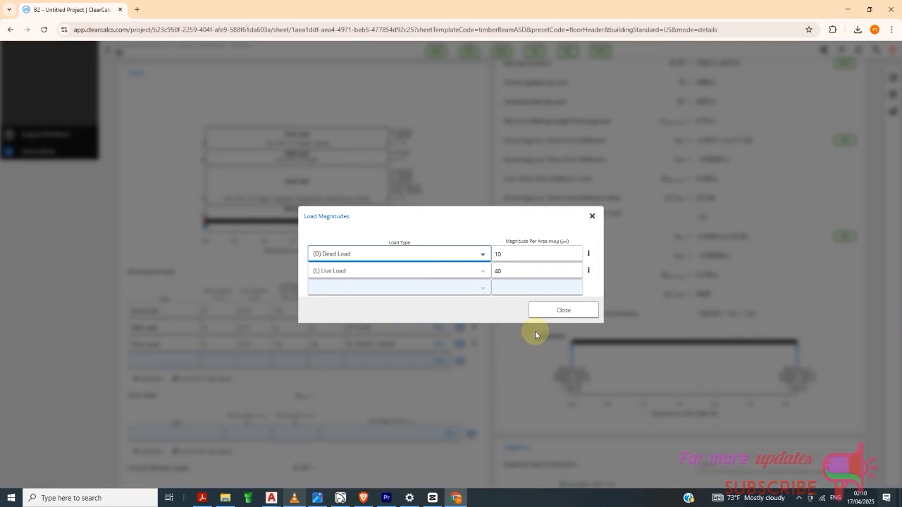
left_click(553, 310)
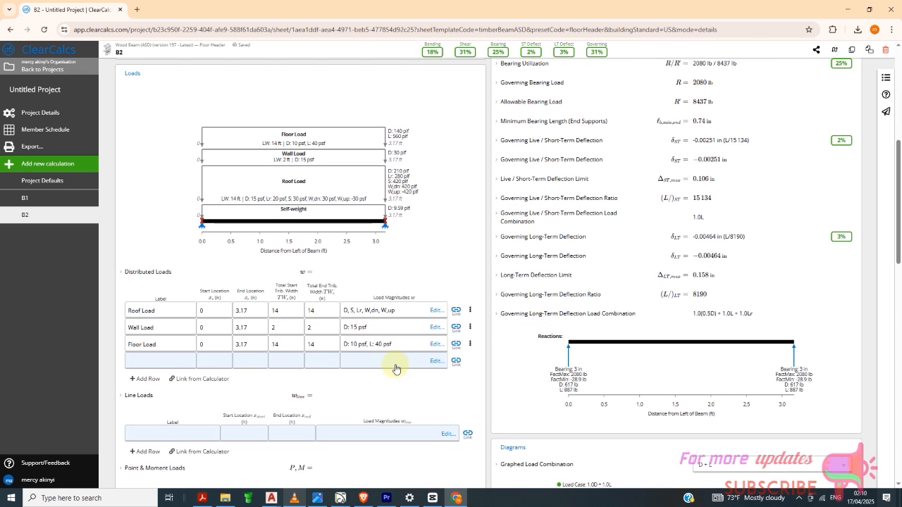
scroll(344, 368, "up", 5)
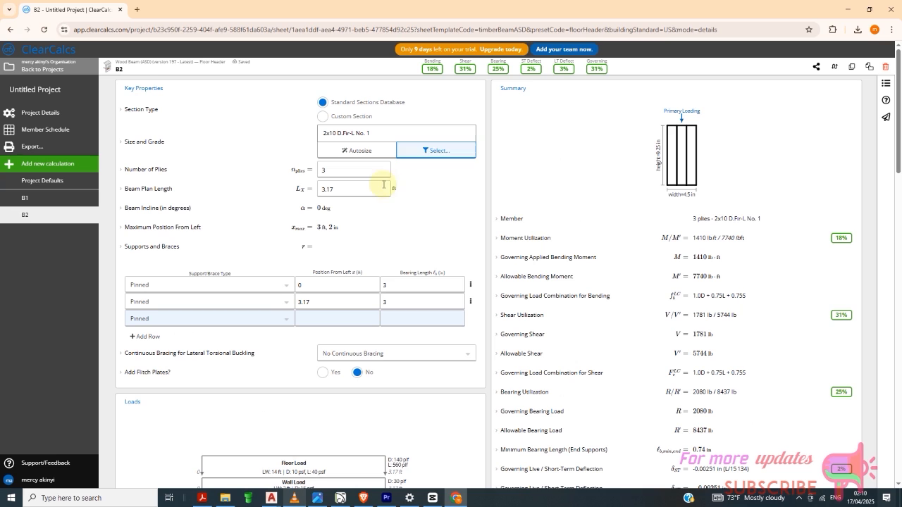
Set the floor header to 2 plies and choose the 2x6 SYP No. 2 section, filtering by Southern Pine species and 2x6 nominal size
double_click(345, 172)
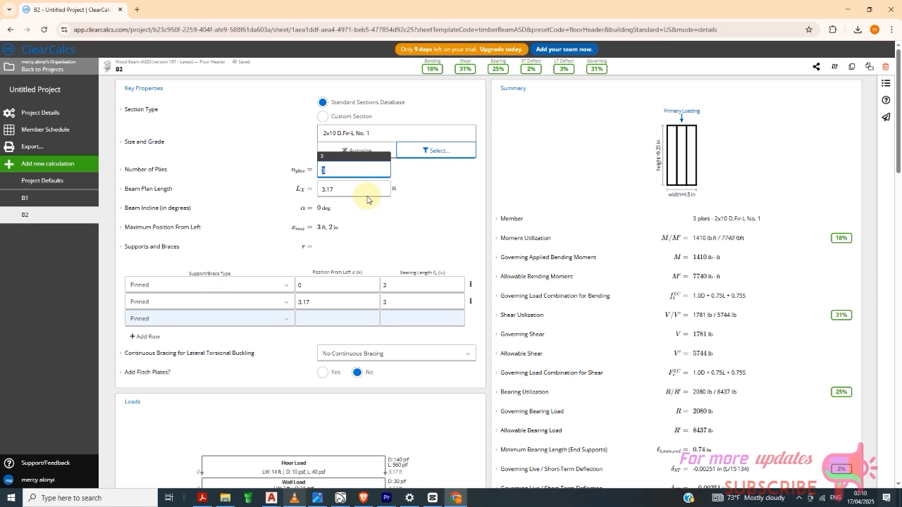
type("2")
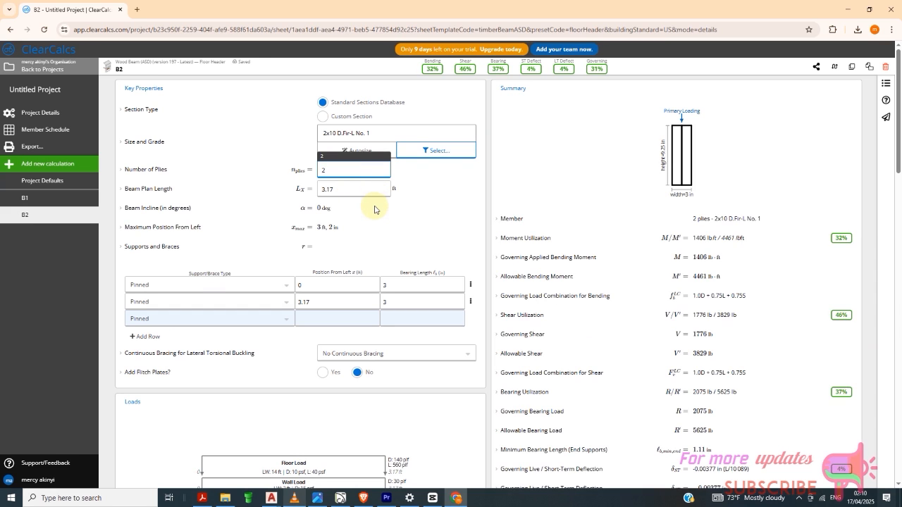
left_click(434, 151)
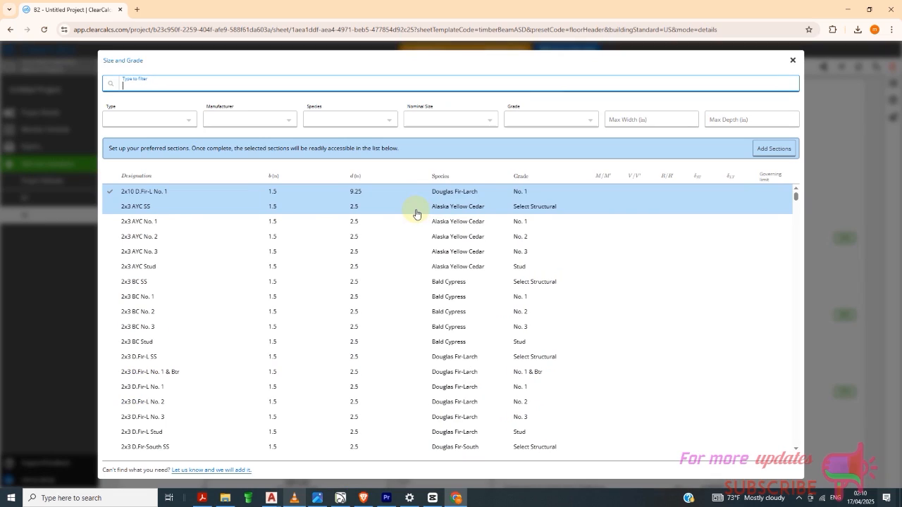
left_click(385, 120)
scroll(380, 222, "down", 3)
scroll(380, 225, "down", 5)
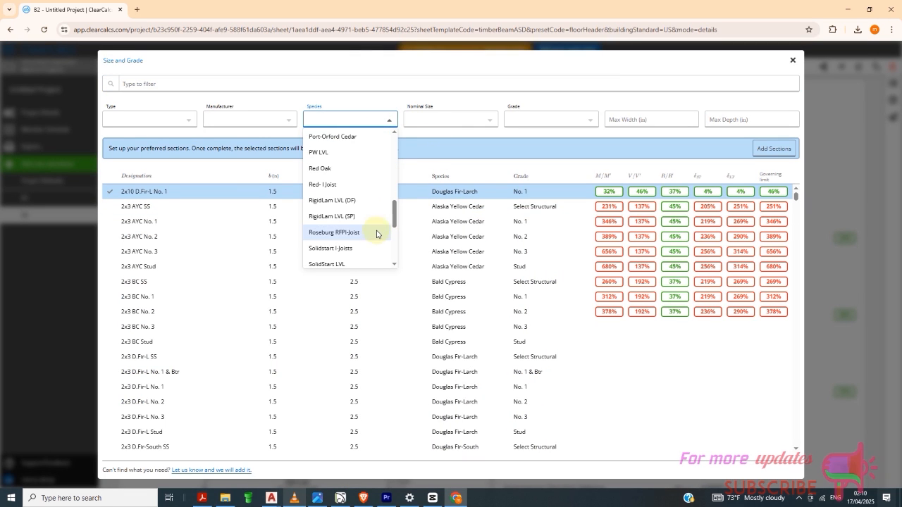
scroll(357, 211, "down", 1)
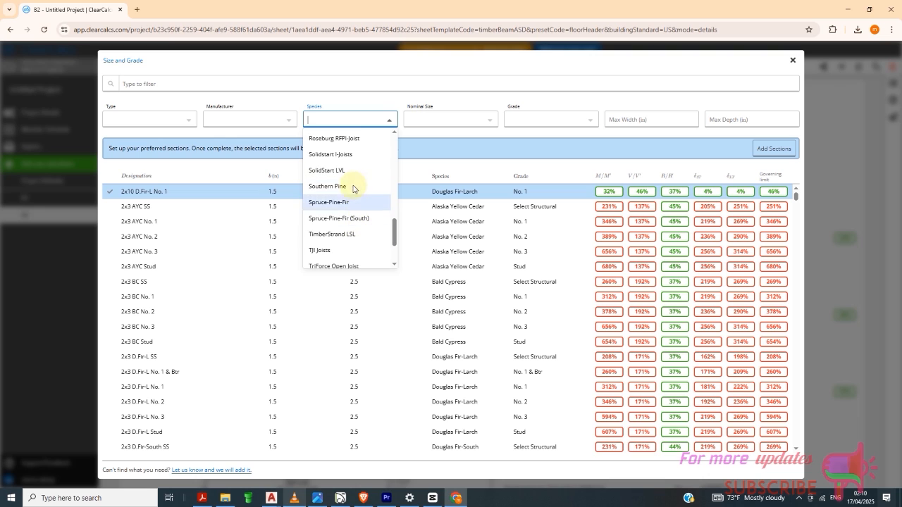
left_click(352, 189)
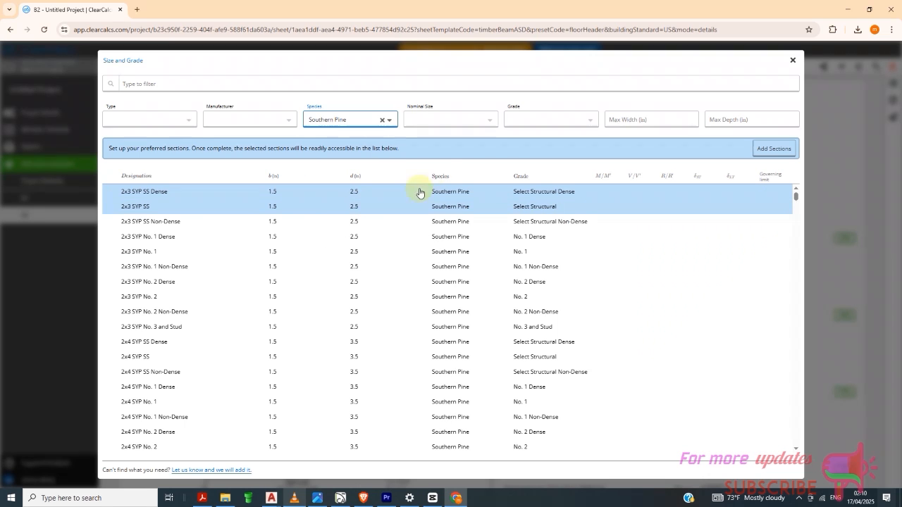
left_click(489, 120)
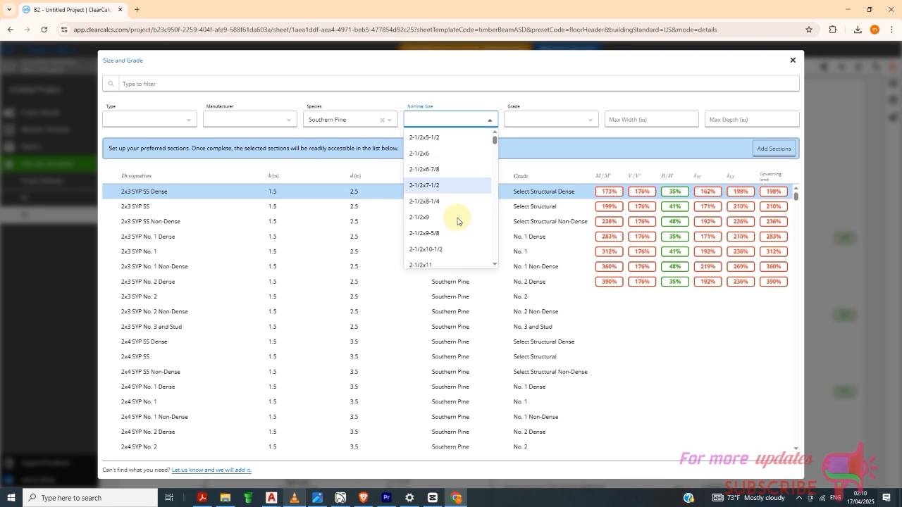
scroll(450, 231, "down", 3)
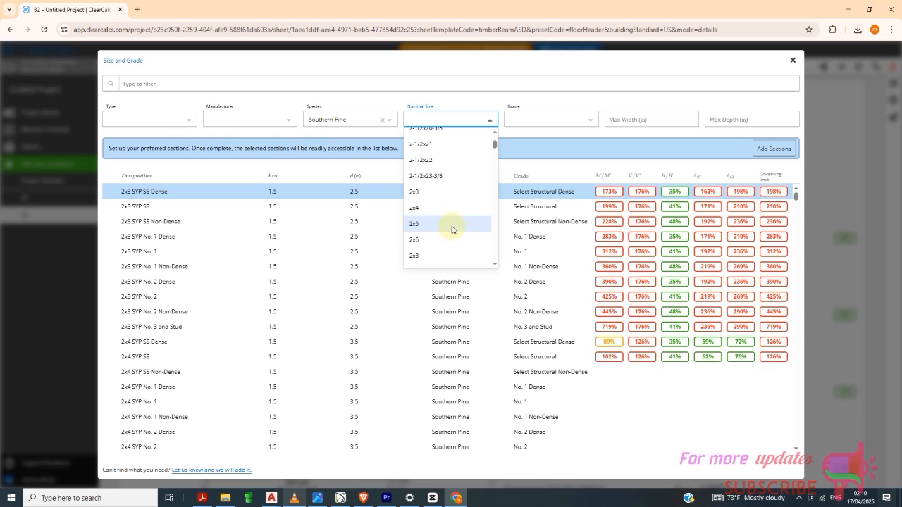
left_click(446, 237)
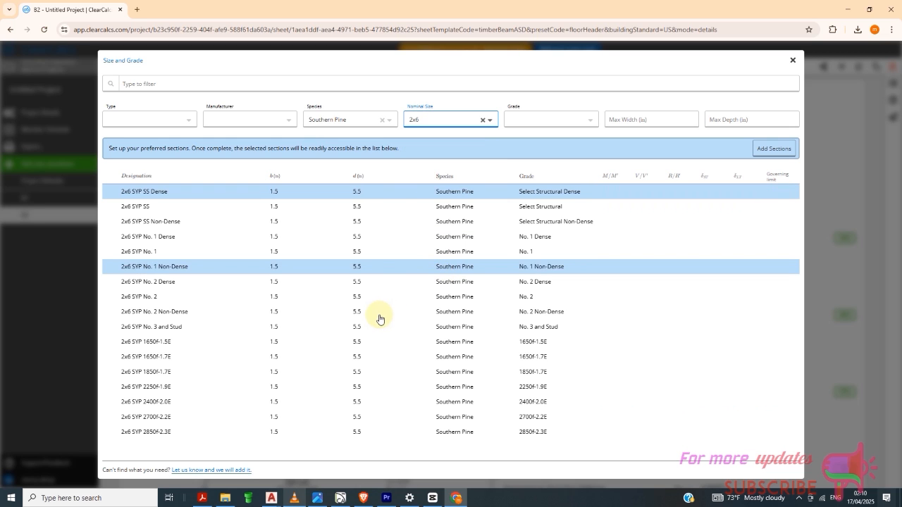
left_click(315, 302)
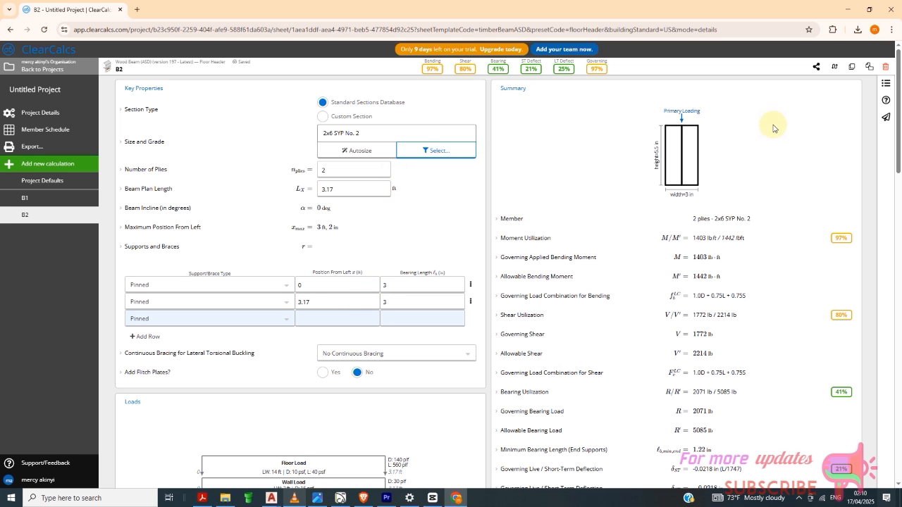
Review the floor header's loads and reactions, and change its section to 2x10 SYP No. 2 using the 2x10 nominal size filter
scroll(513, 278, "down", 2)
scroll(456, 324, "down", 2)
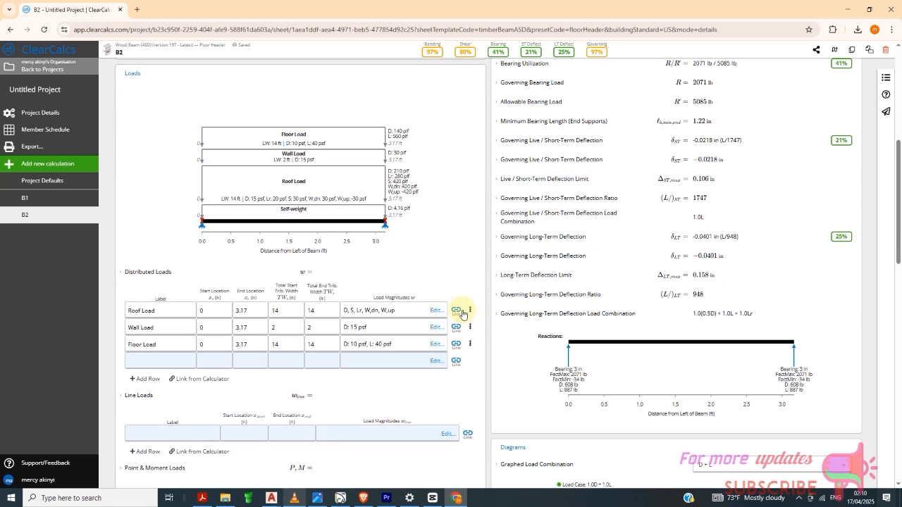
scroll(457, 319, "up", 5)
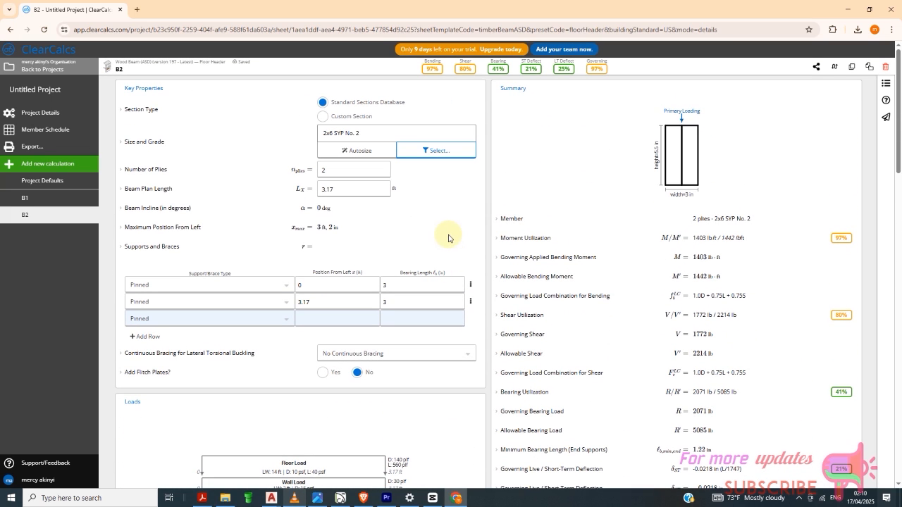
left_click(435, 151)
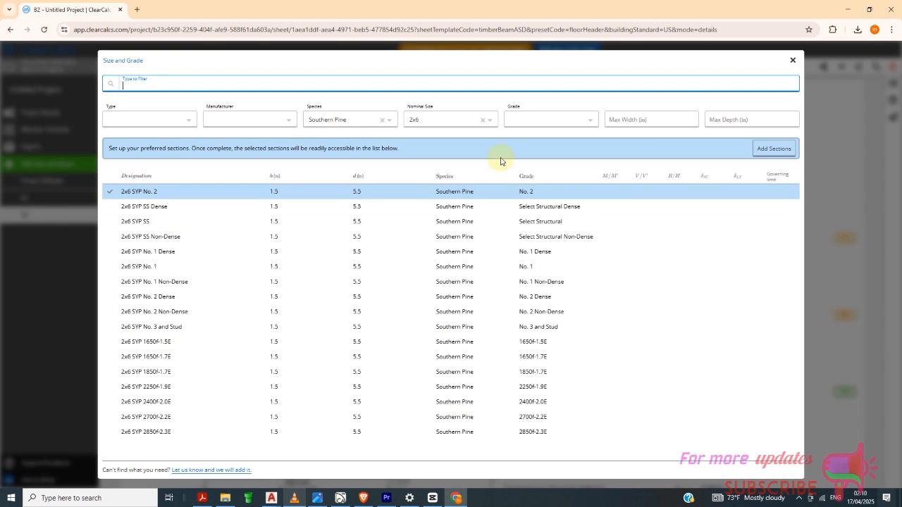
left_click(489, 119)
scroll(454, 218, "down", 2)
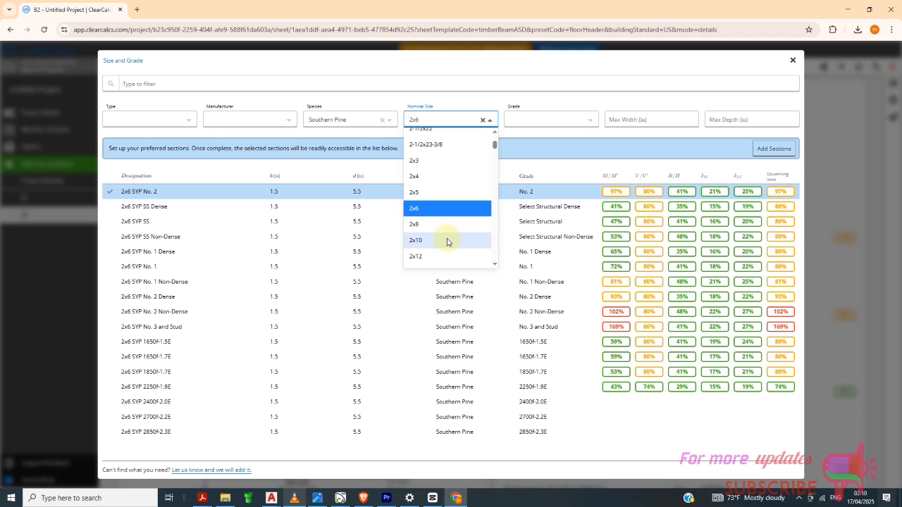
left_click(448, 242)
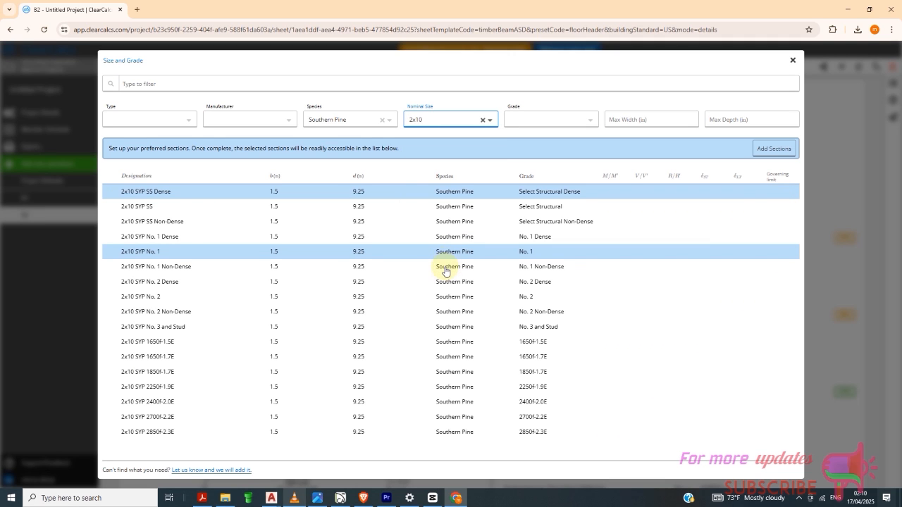
left_click(395, 299)
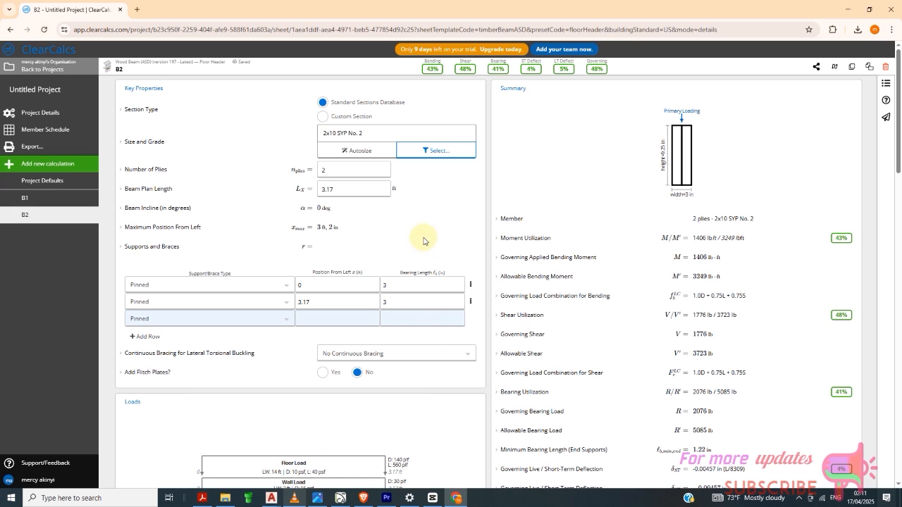
Set the floor header's beam plan length to 9 ft
left_click(358, 189)
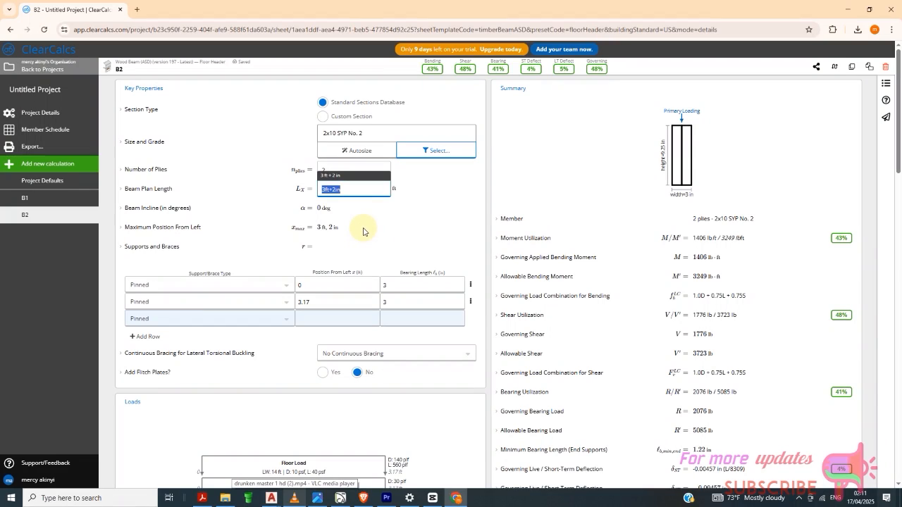
type("9")
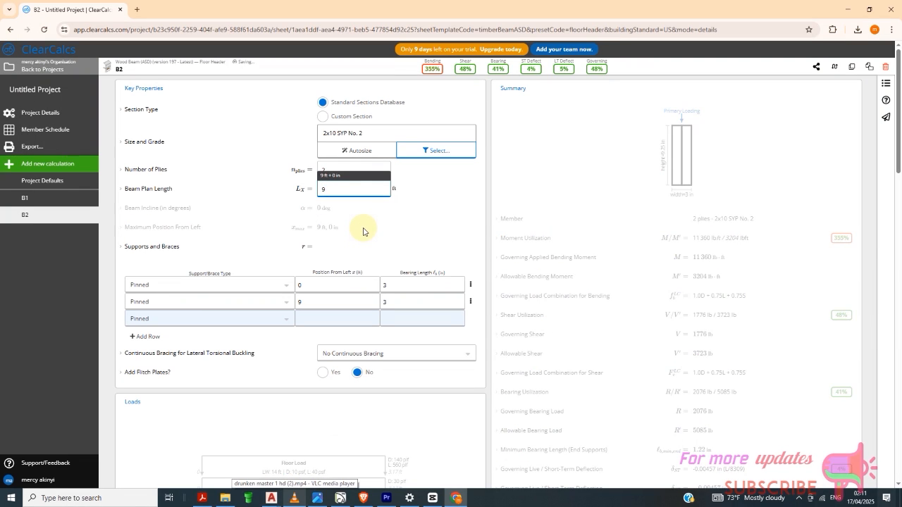
left_click(357, 174)
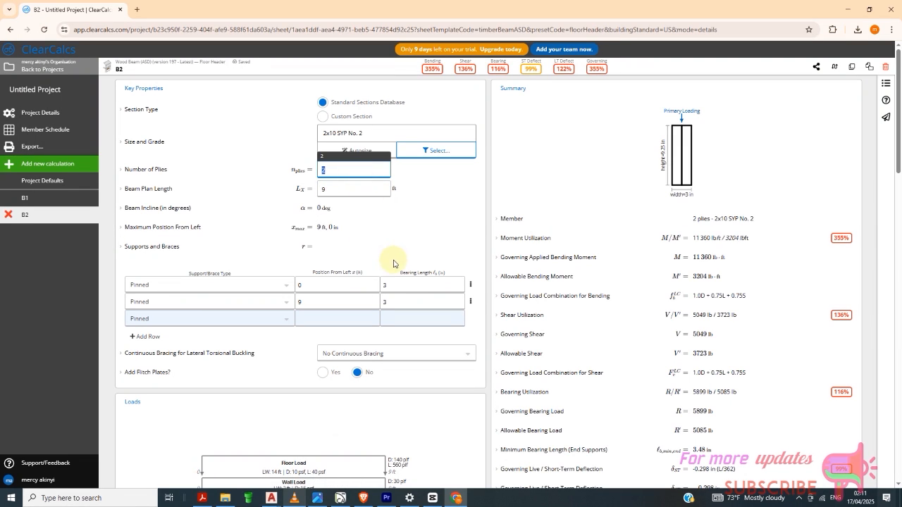
left_click(441, 233)
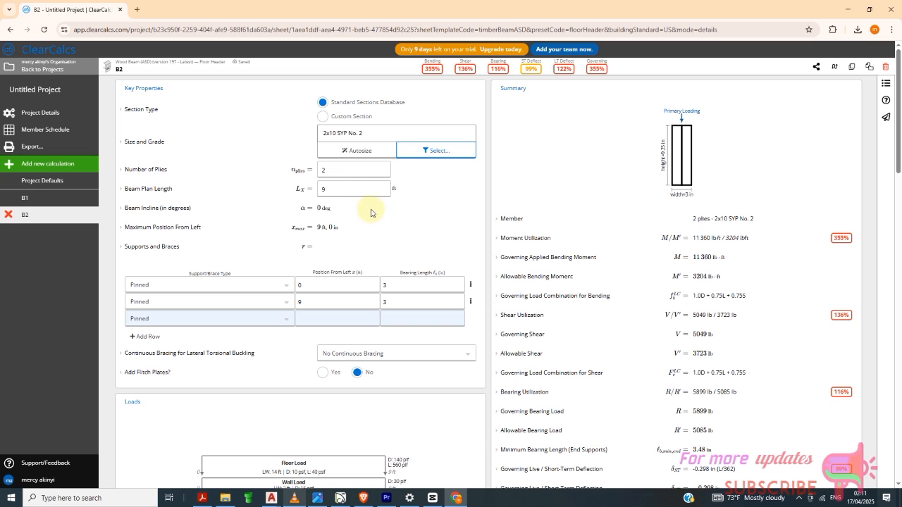
Check the utilization of the 2x10 Southern Pine sections and try the floor header with 3 plies
left_click(431, 161)
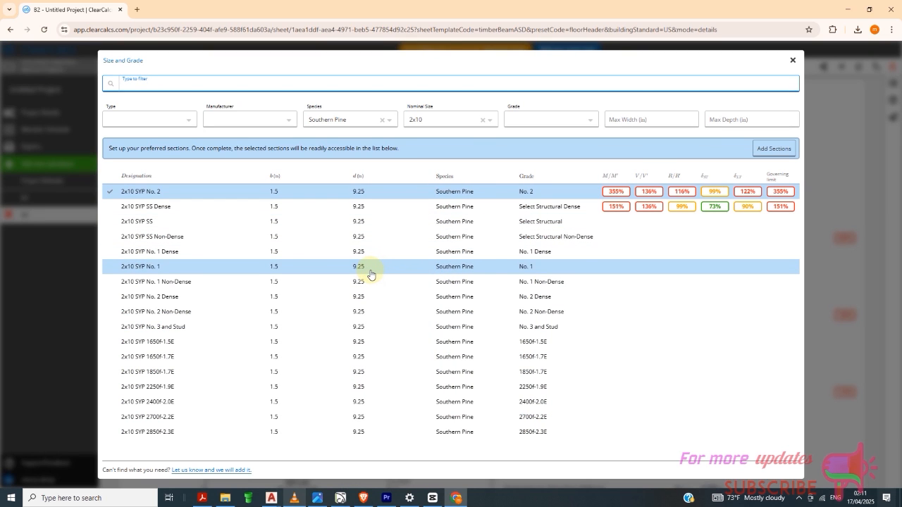
left_click(791, 61)
left_click(363, 163)
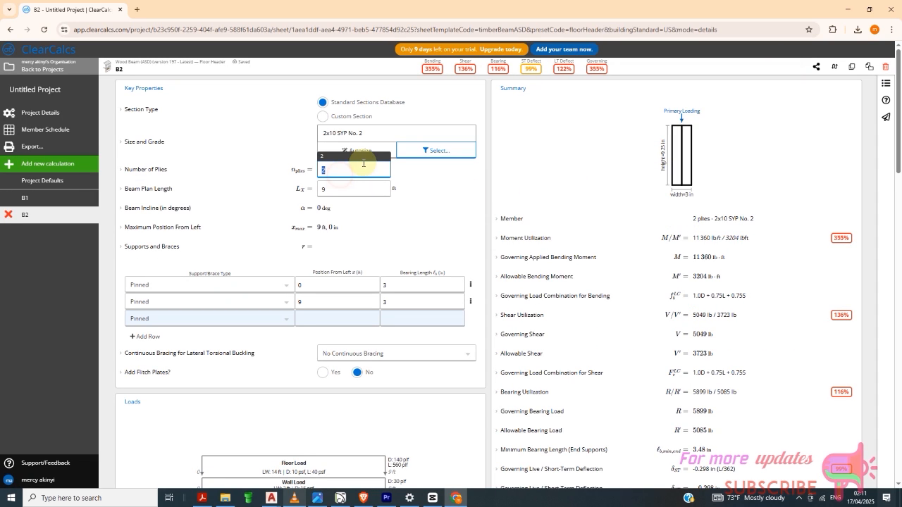
type("3")
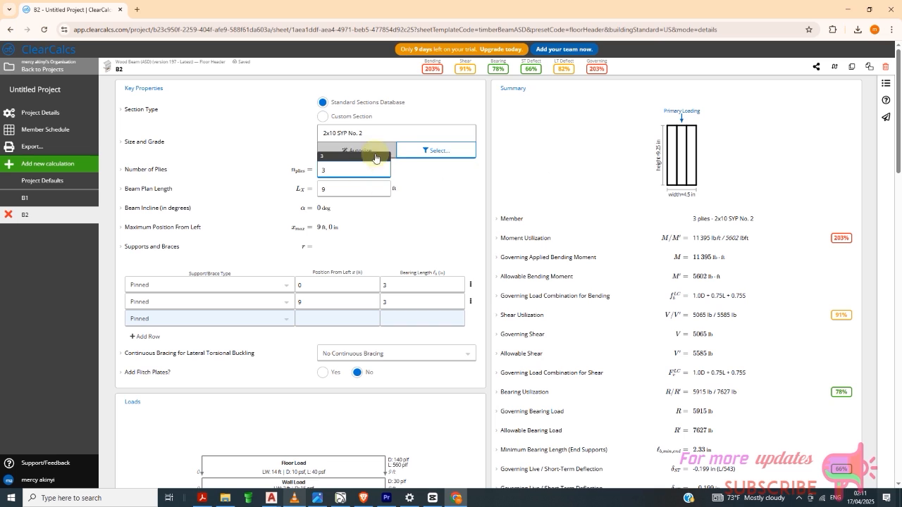
Set the floor header's number of plies back to 2
left_click(344, 169)
key("BackSpace")
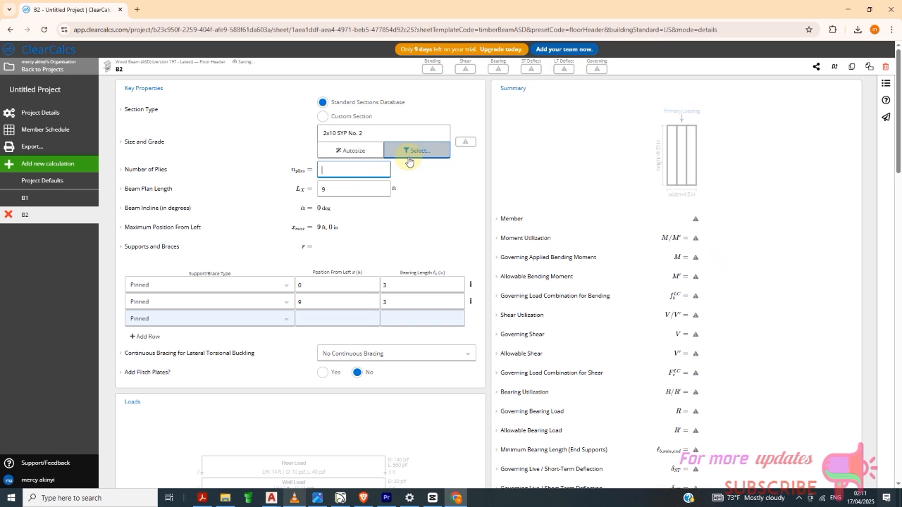
type("2")
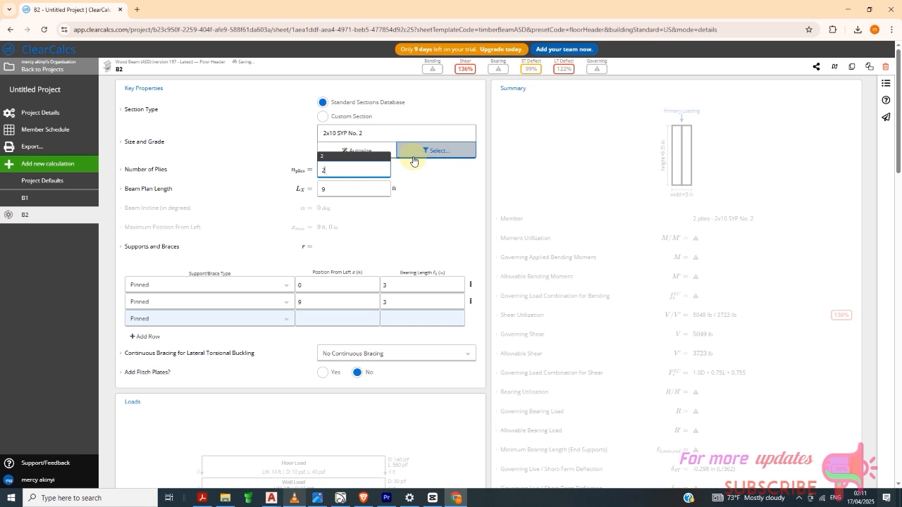
Filter the floor header's section choices to the LVL type and the Versa-Lam LVL species
left_click(423, 155)
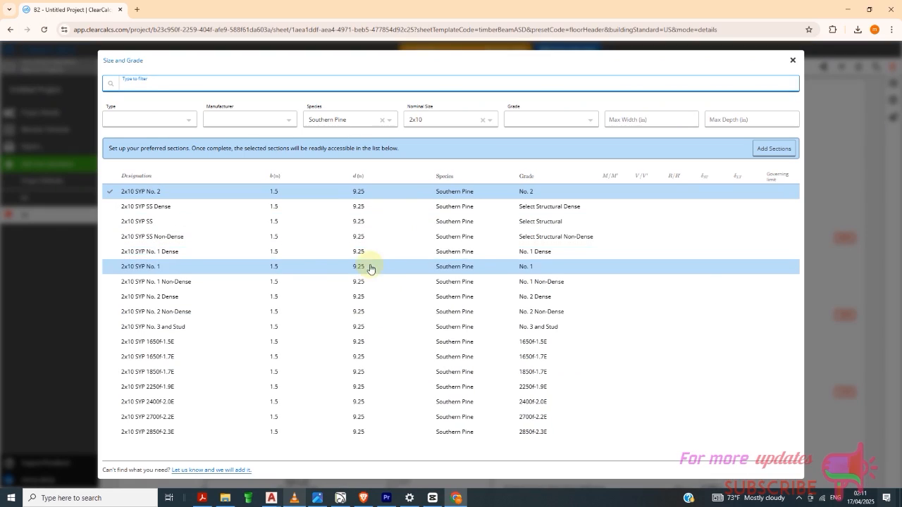
left_click(189, 121)
left_click(138, 217)
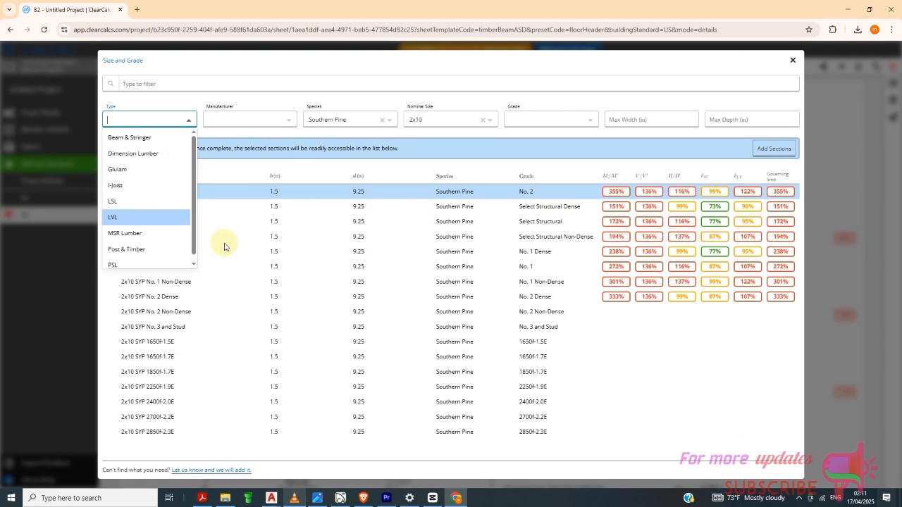
left_click(289, 123)
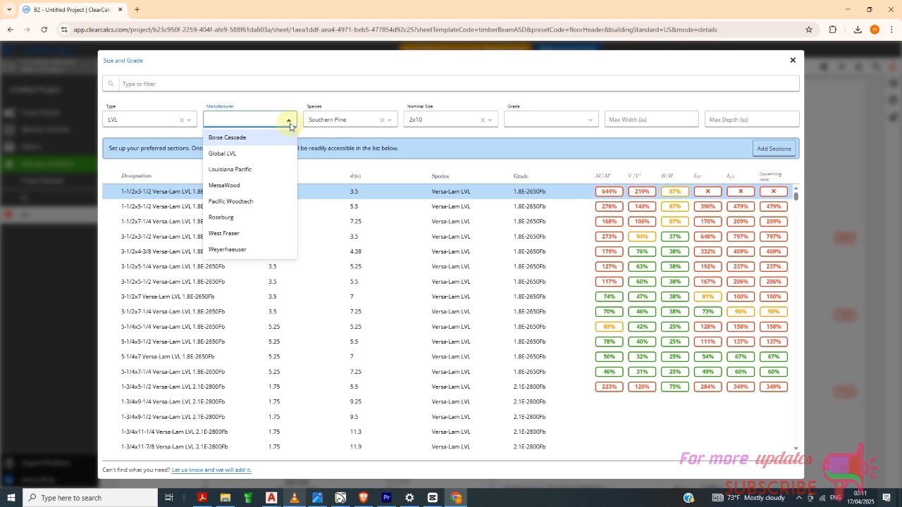
left_click(386, 118)
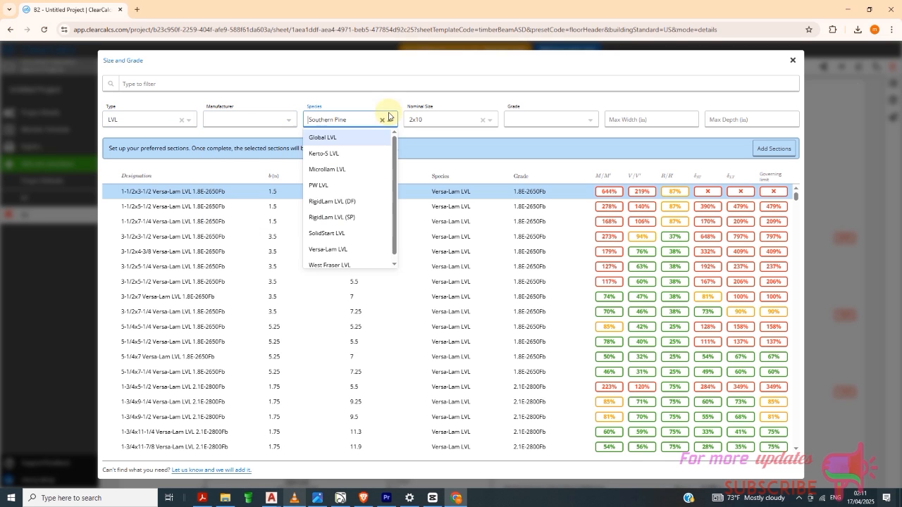
left_click(328, 249)
left_click(388, 222)
Filter the sections by nominal size 1-3/4x9-1/4 and choose the 1-3/4x9-1/4 Versa-Lam LVL 2.1E-2800Fb for the floor header
left_click(489, 120)
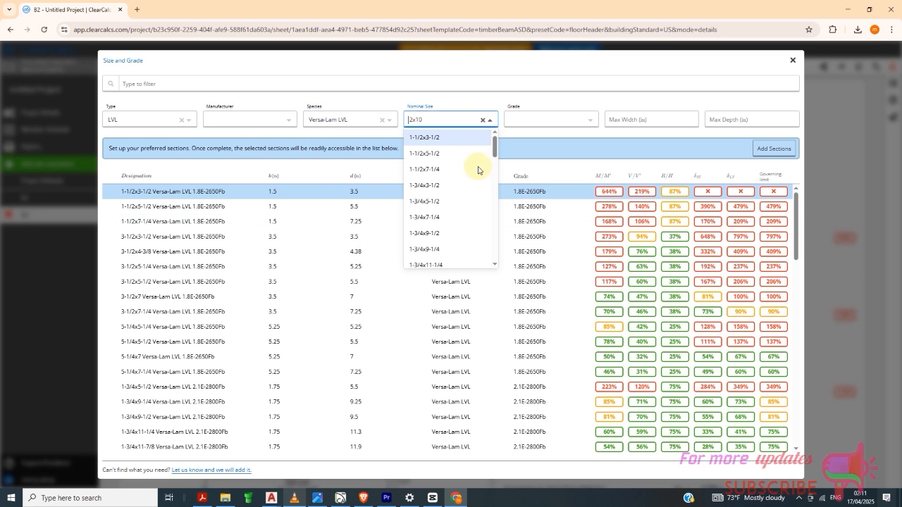
scroll(471, 205, "down", 1)
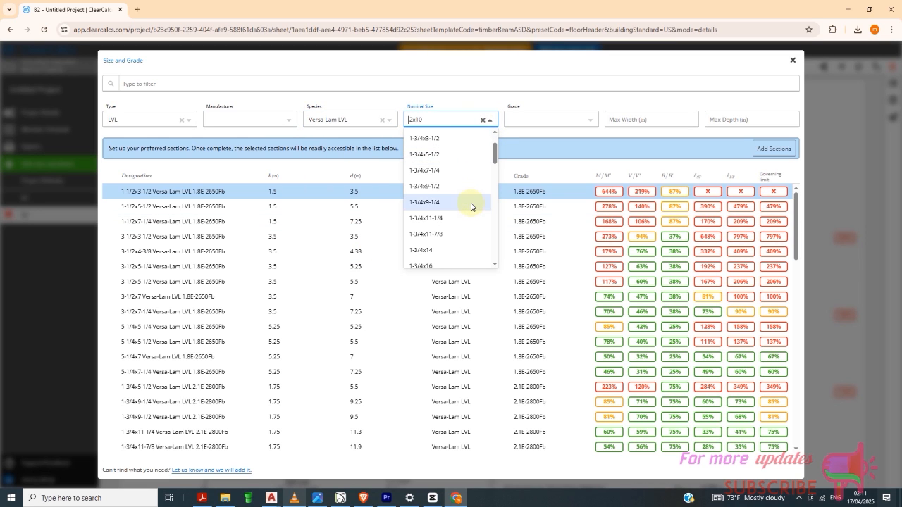
scroll(470, 211, "down", 1)
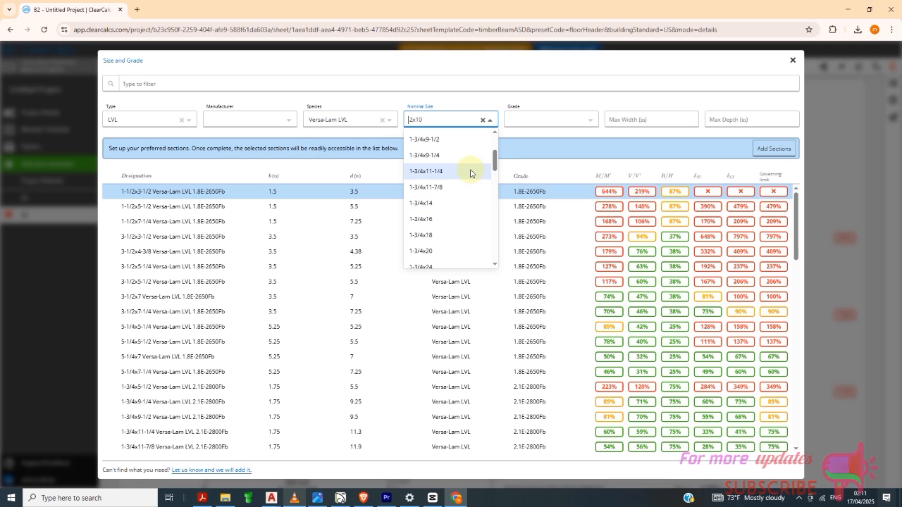
scroll(451, 197, "up", 1)
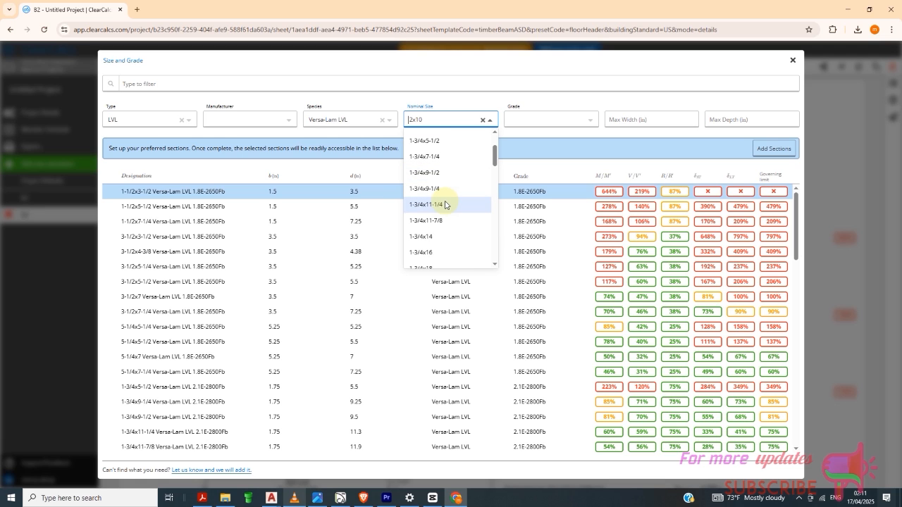
left_click(440, 189)
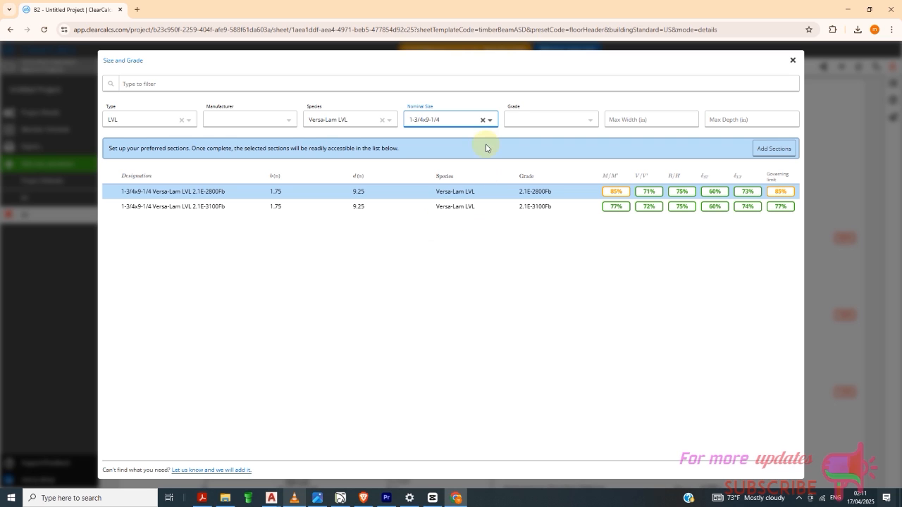
left_click(431, 193)
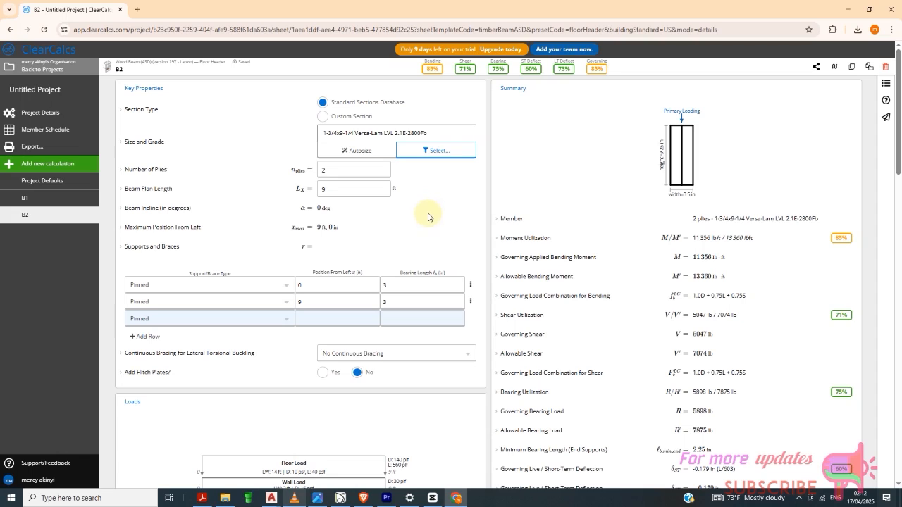
Change the floor header's section to 1-3/4x11-1/4 Versa-Lam LVL 2.1E-2800Fb using the nominal size filter, and review its loads, design conditions and summary
left_click(433, 152)
left_click(493, 121)
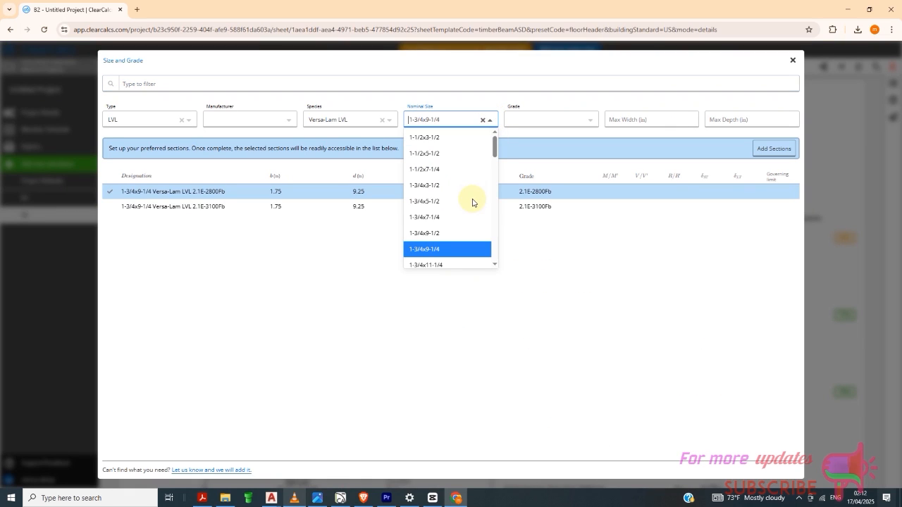
left_click(441, 266)
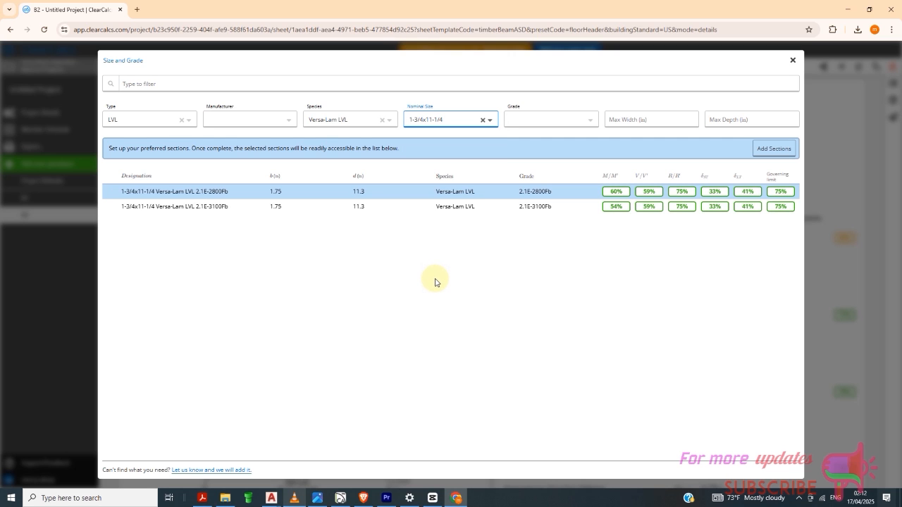
left_click(377, 190)
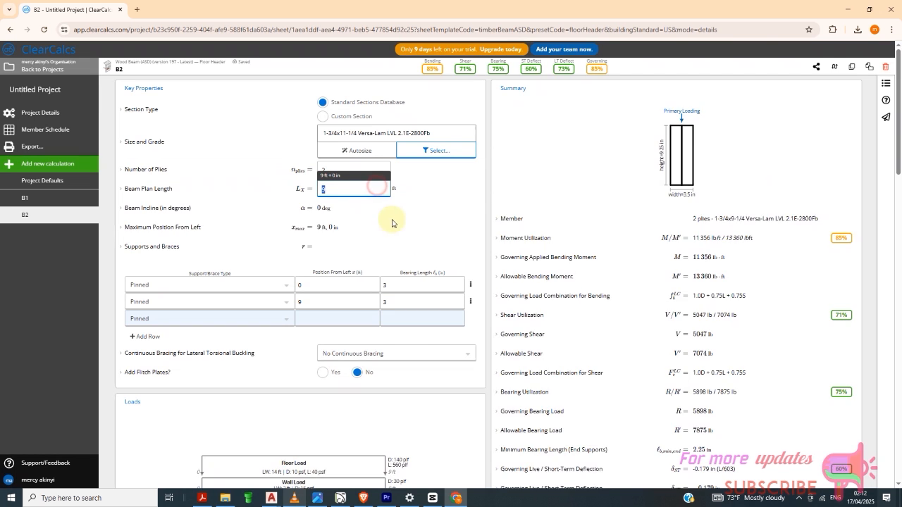
scroll(398, 261, "down", 6)
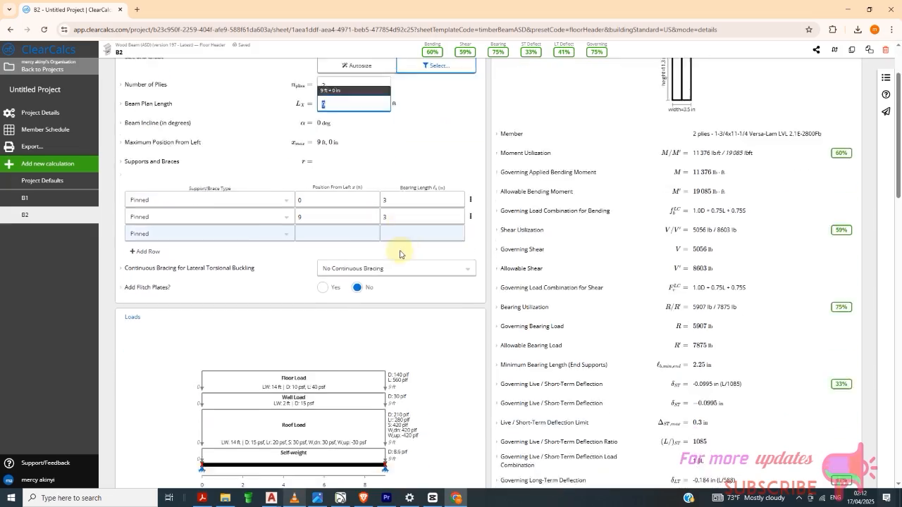
scroll(405, 264, "down", 6)
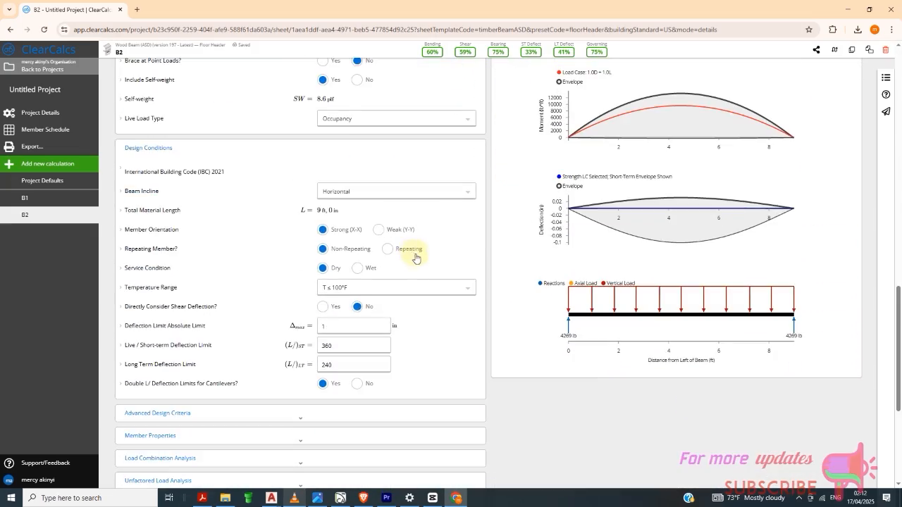
scroll(416, 258, "up", 10)
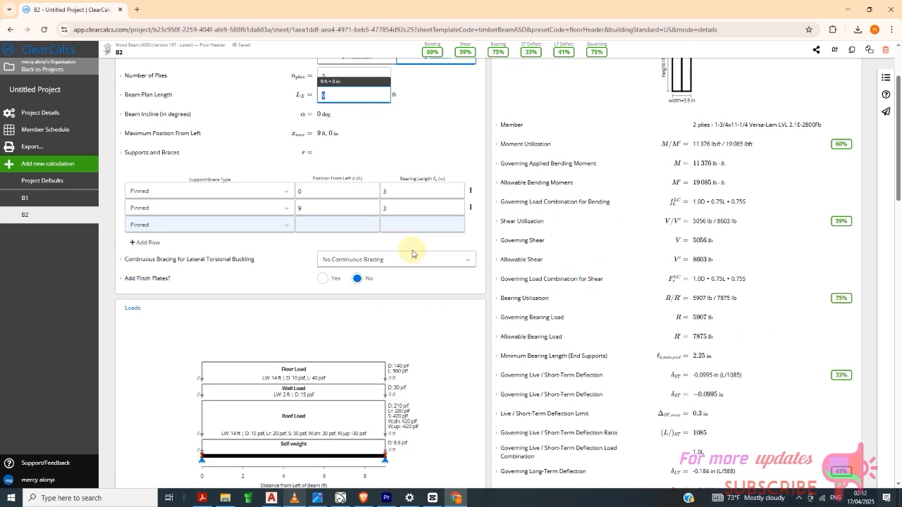
scroll(412, 254, "up", 3)
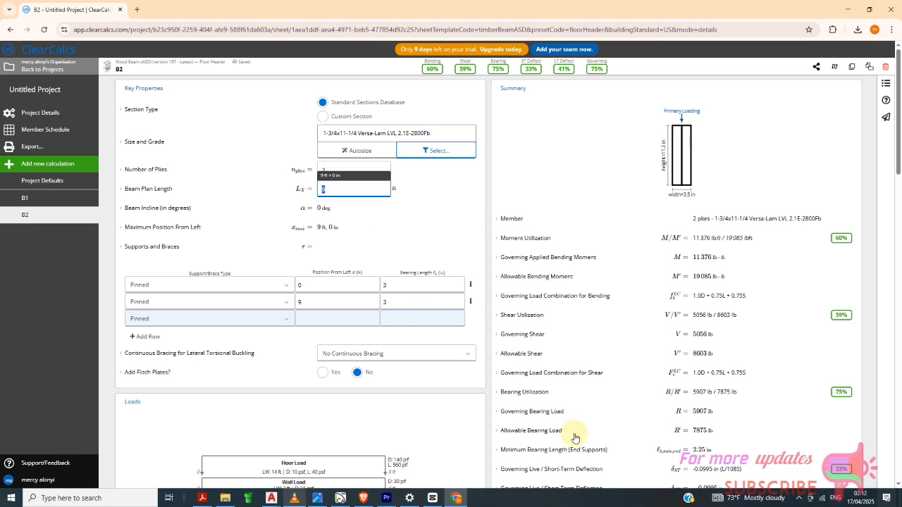
left_click(802, 499)
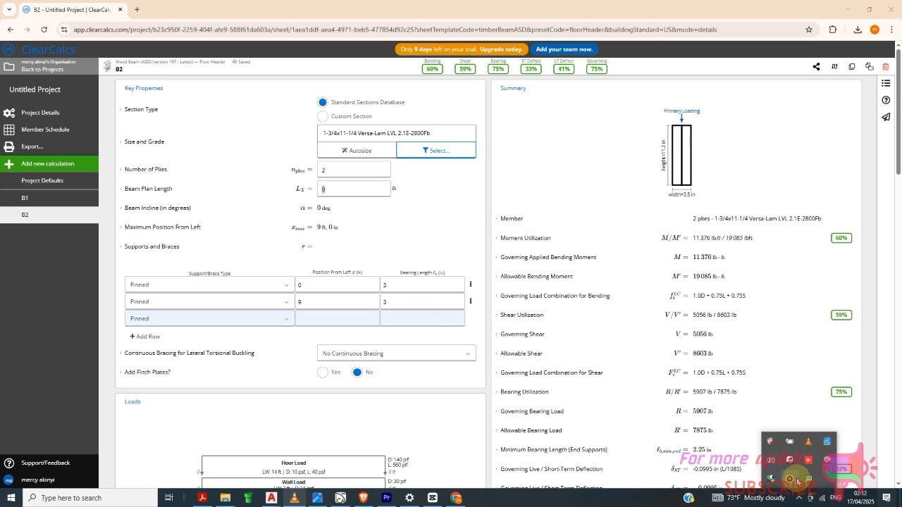